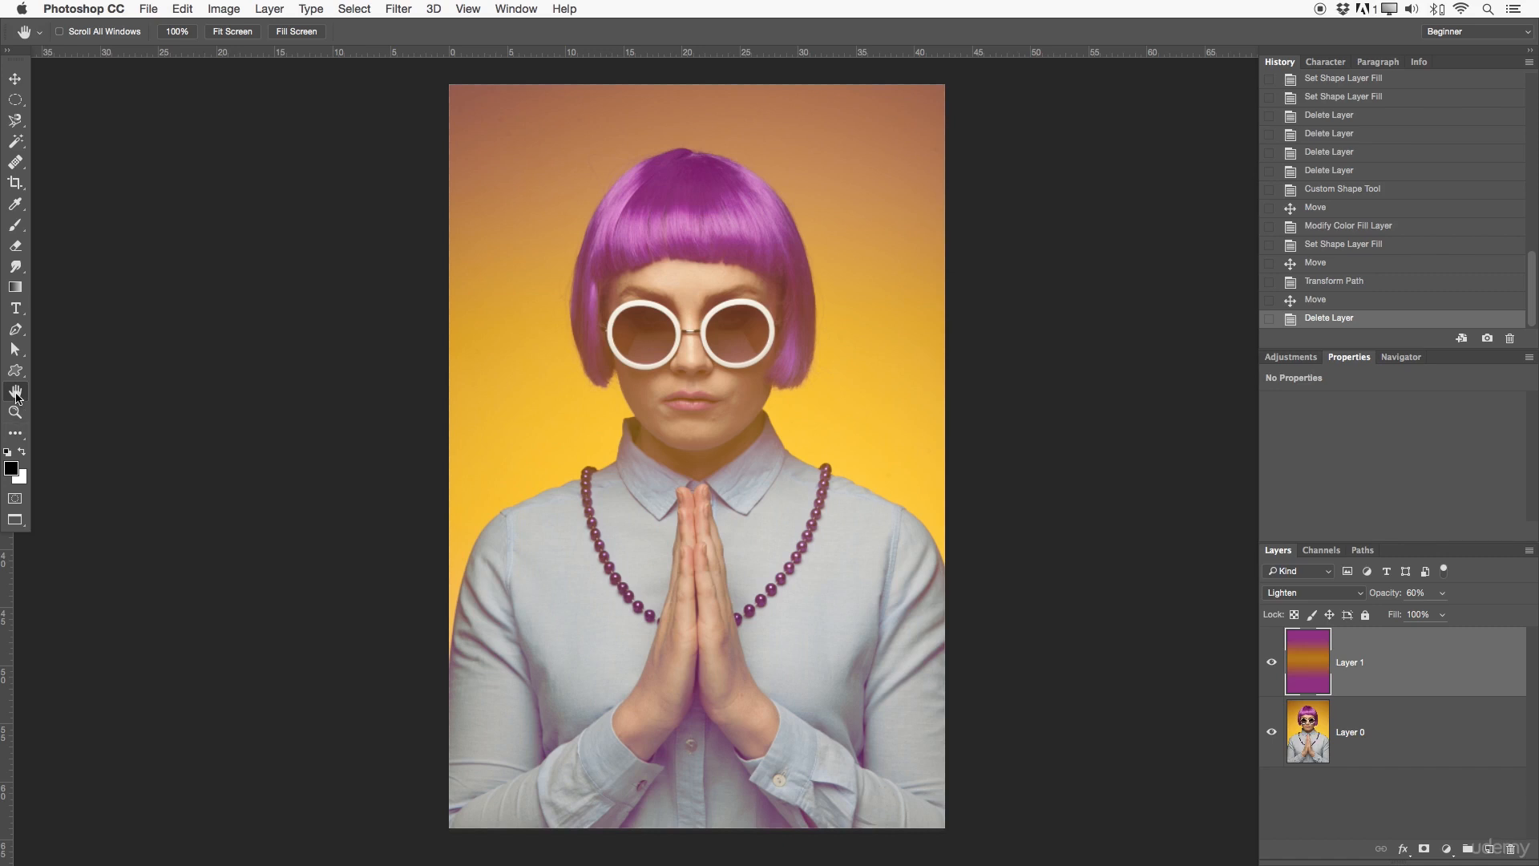
Step: Cycle the document through full screen, the standard window and full screen with menu bar, repositioning the portrait in each mode
drag(665, 457, 615, 412)
drag(656, 244, 662, 279)
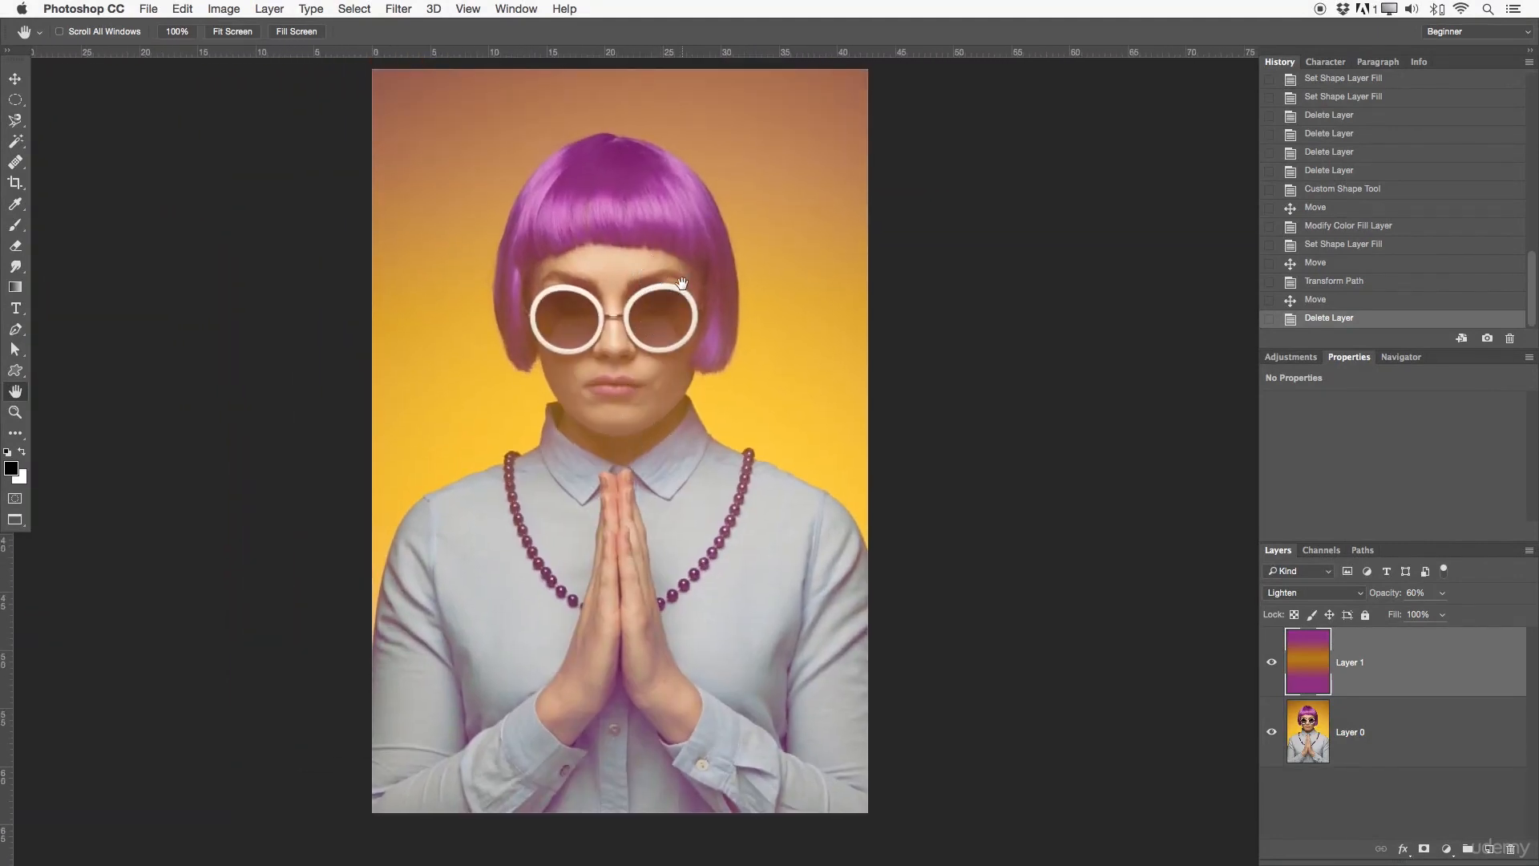
key(f)
drag(694, 329, 735, 434)
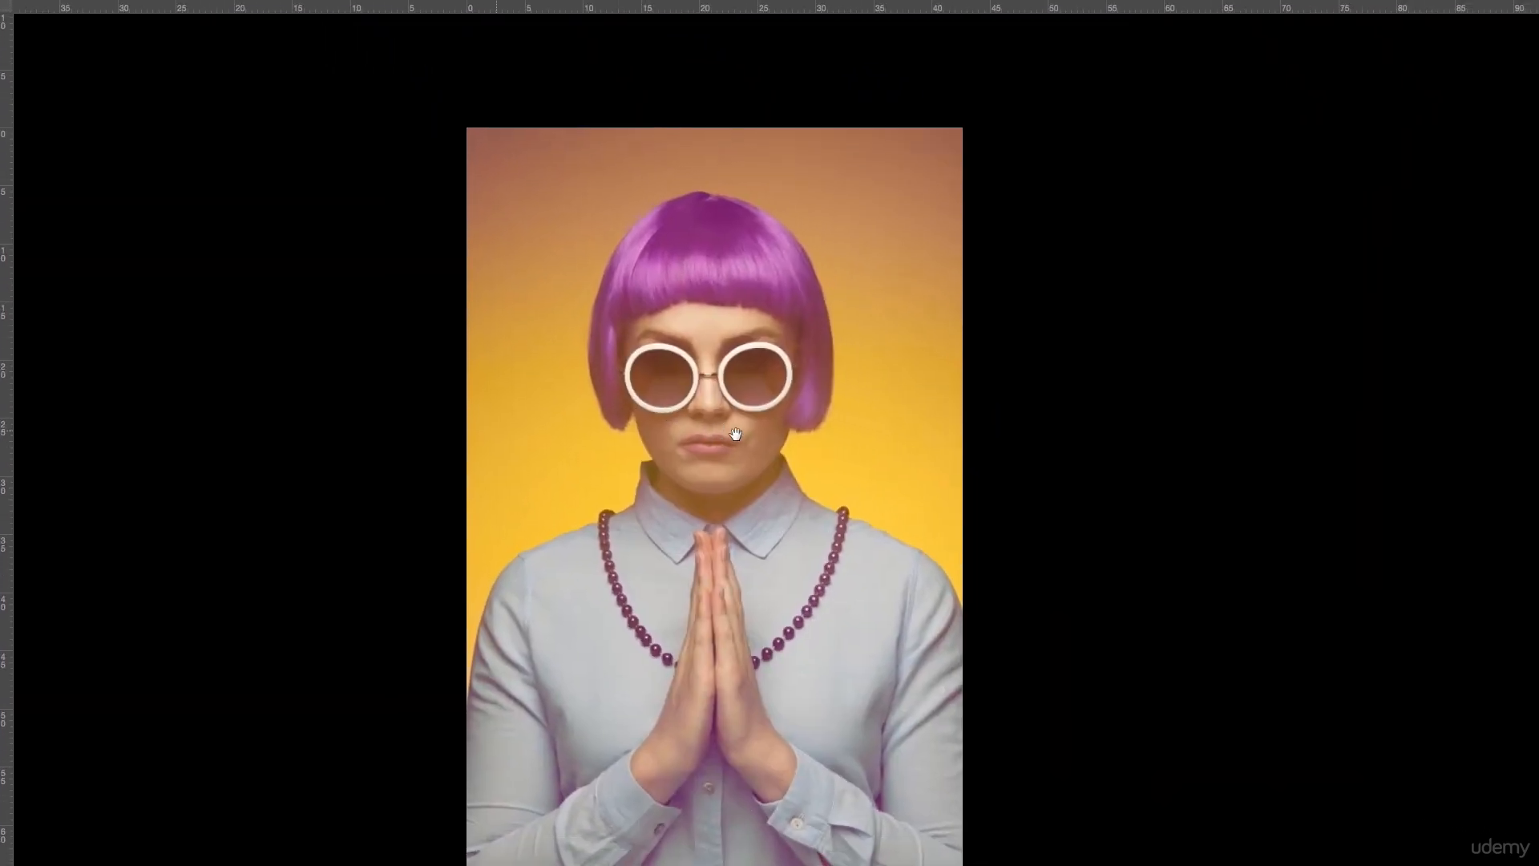
key(f)
drag(651, 552, 618, 731)
scroll(481, 498, down, 5)
drag(456, 461, 405, 478)
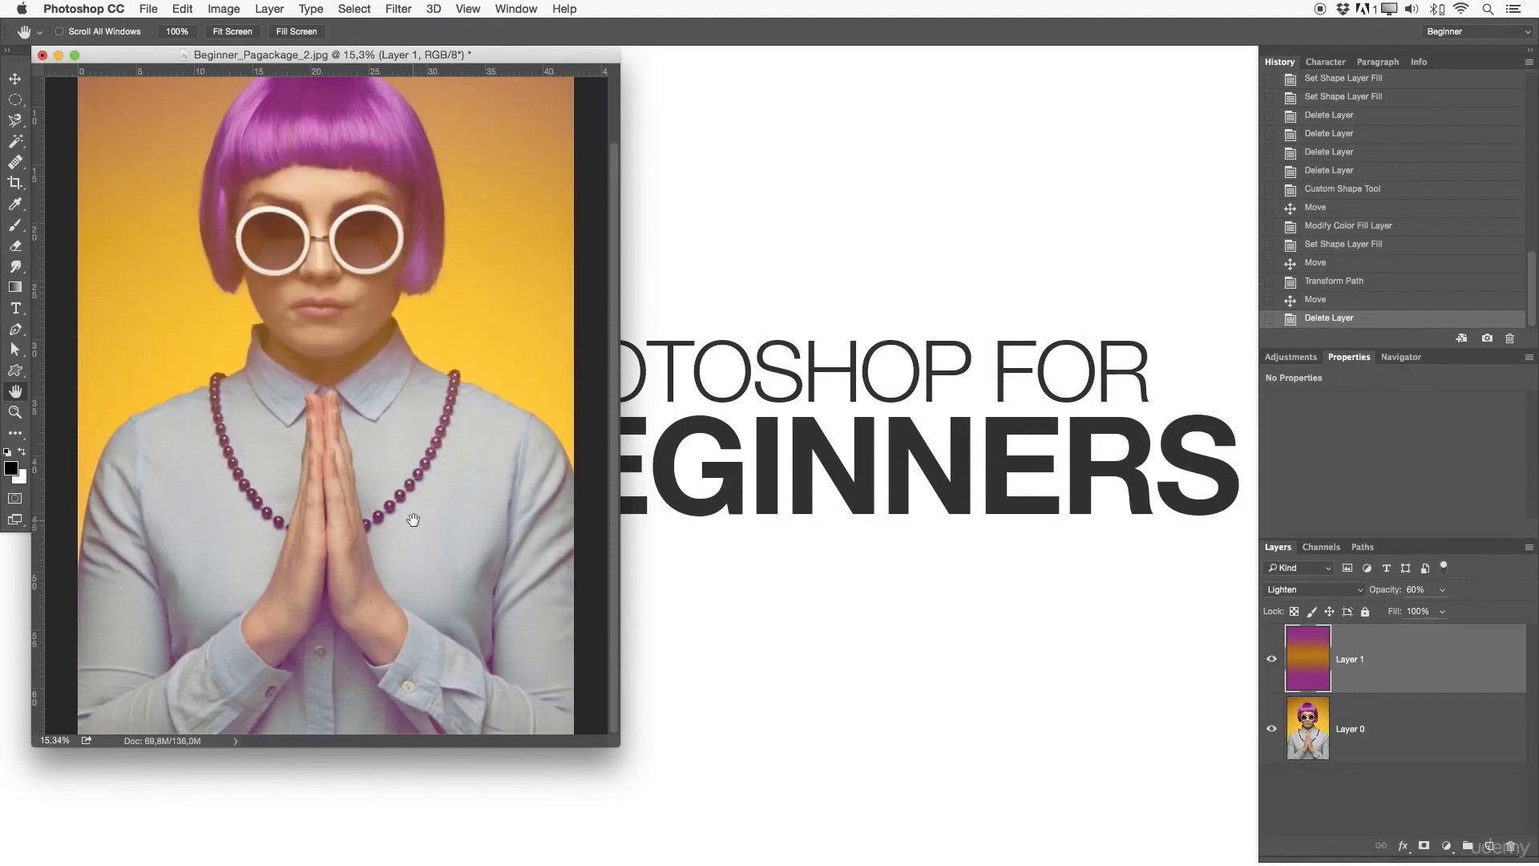
key(f)
drag(693, 454, 651, 448)
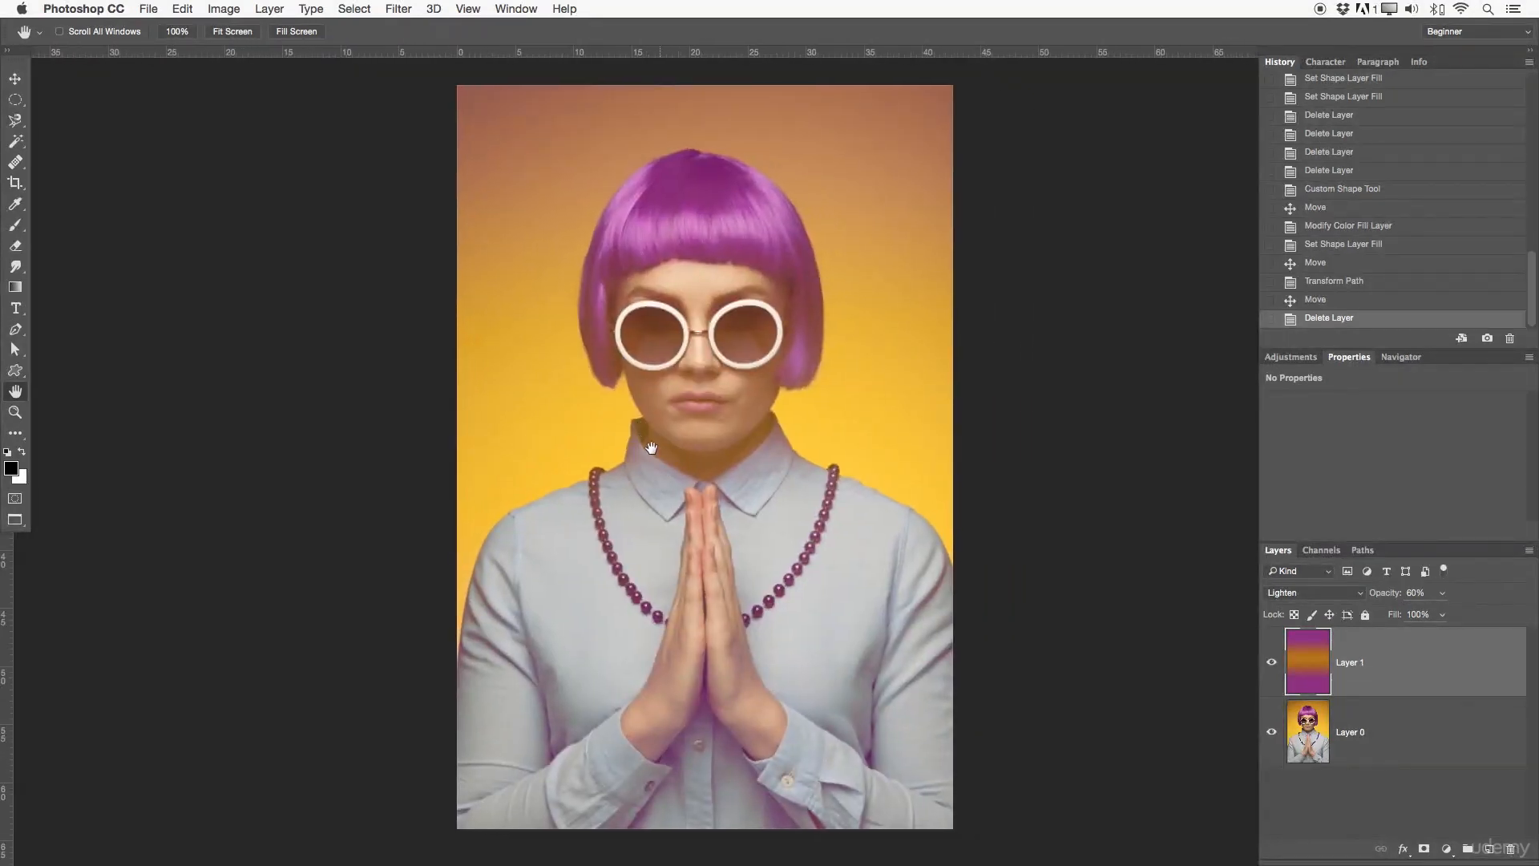
Step: Draw a rough freehand selection over the face and fringe with the Magnetic Lasso Tool
click(15, 124)
click(17, 121)
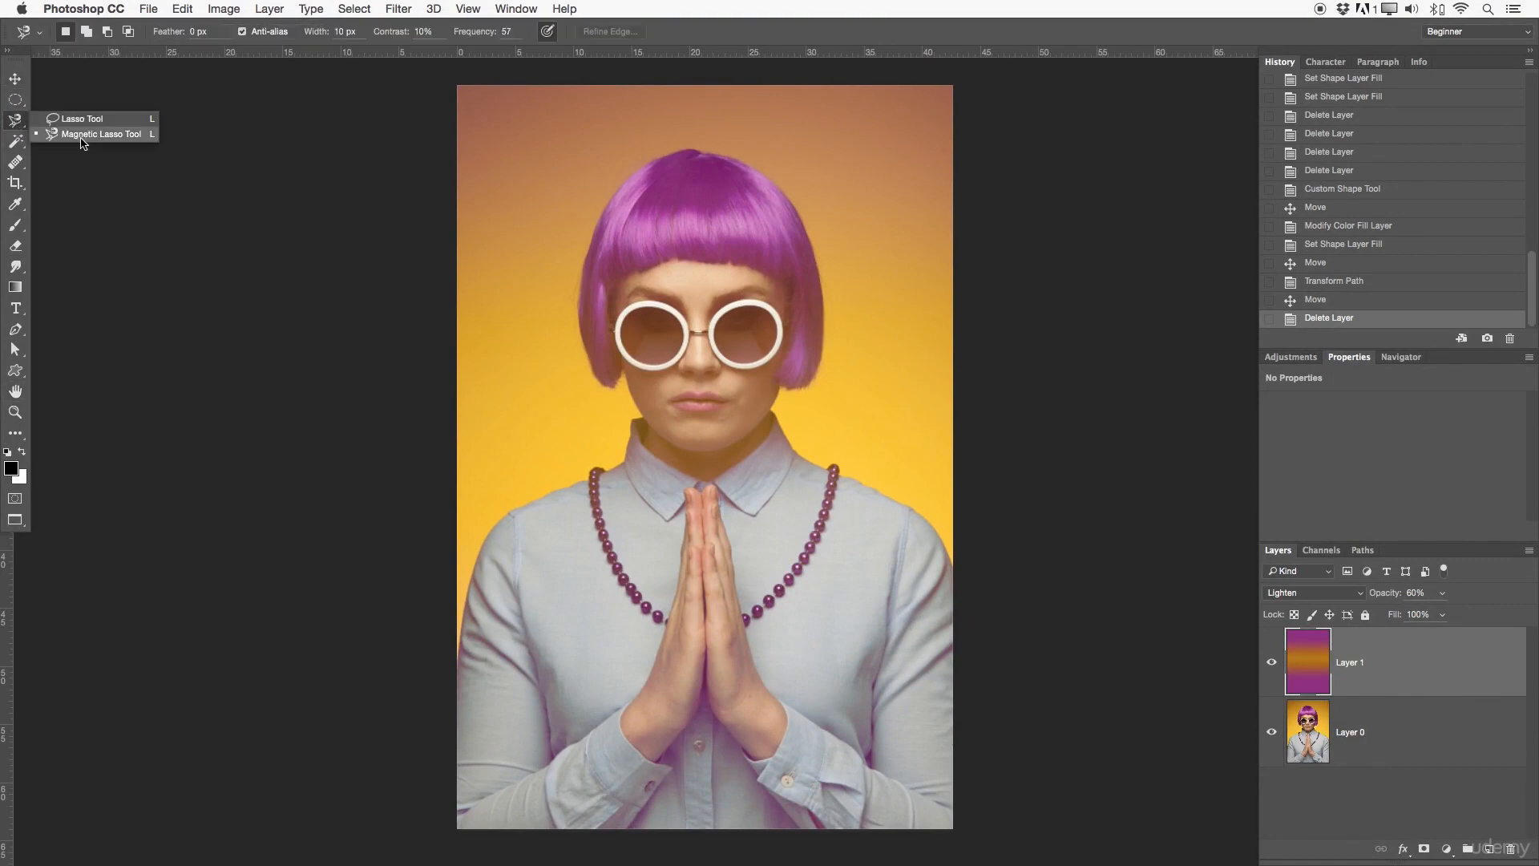
click(86, 134)
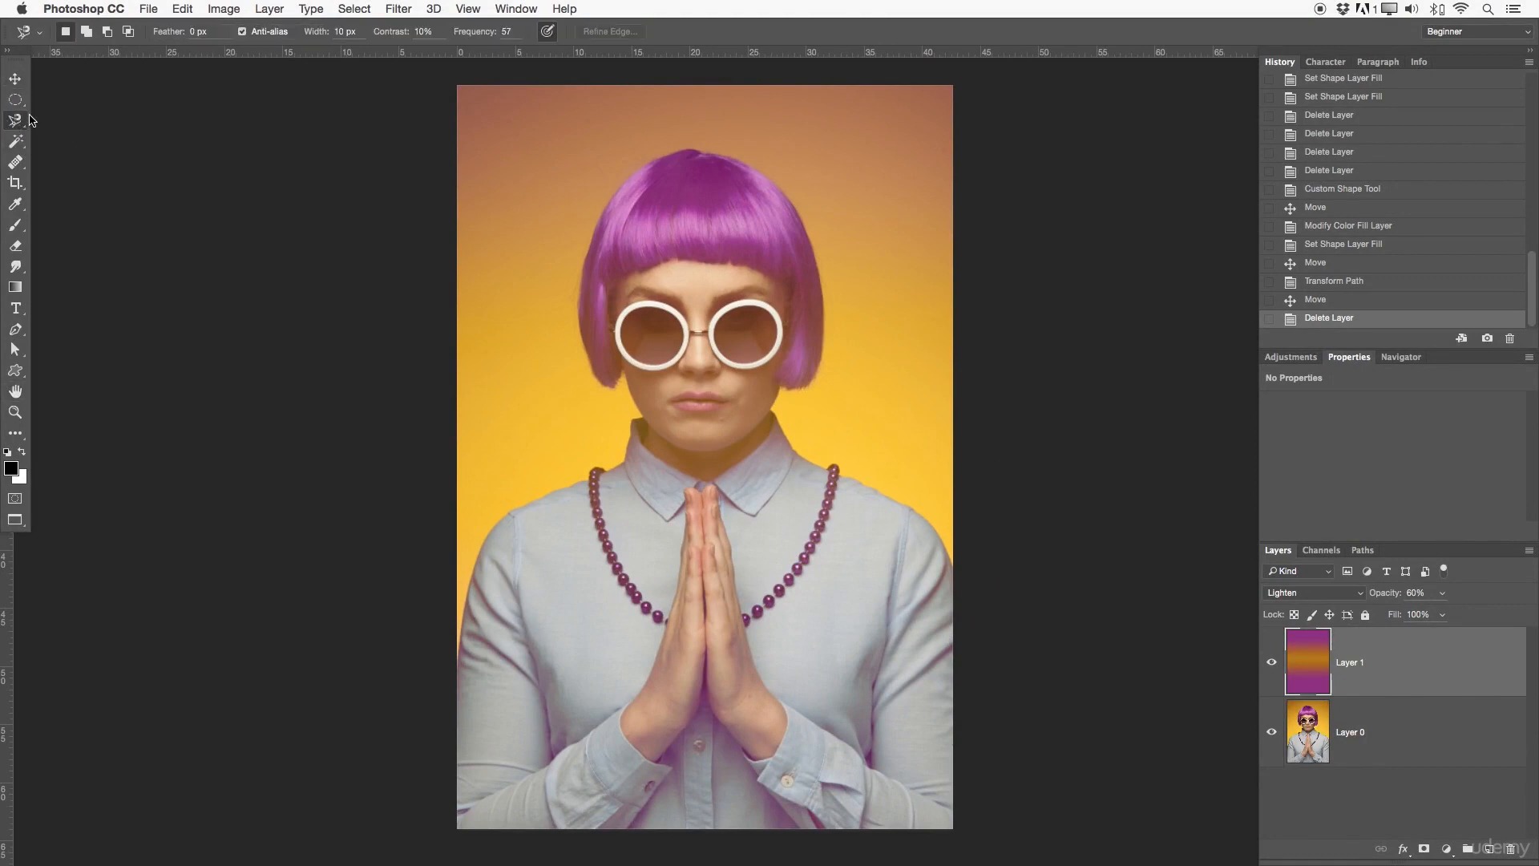
mouse_move(623, 279)
mouse_down()
mouse_move(889, 278)
mouse_move(838, 451)
mouse_move(688, 436)
mouse_move(622, 276)
mouse_up()
Step: Try moving the selected part of Layer 1 with the Move Tool and undo the move
key(z)
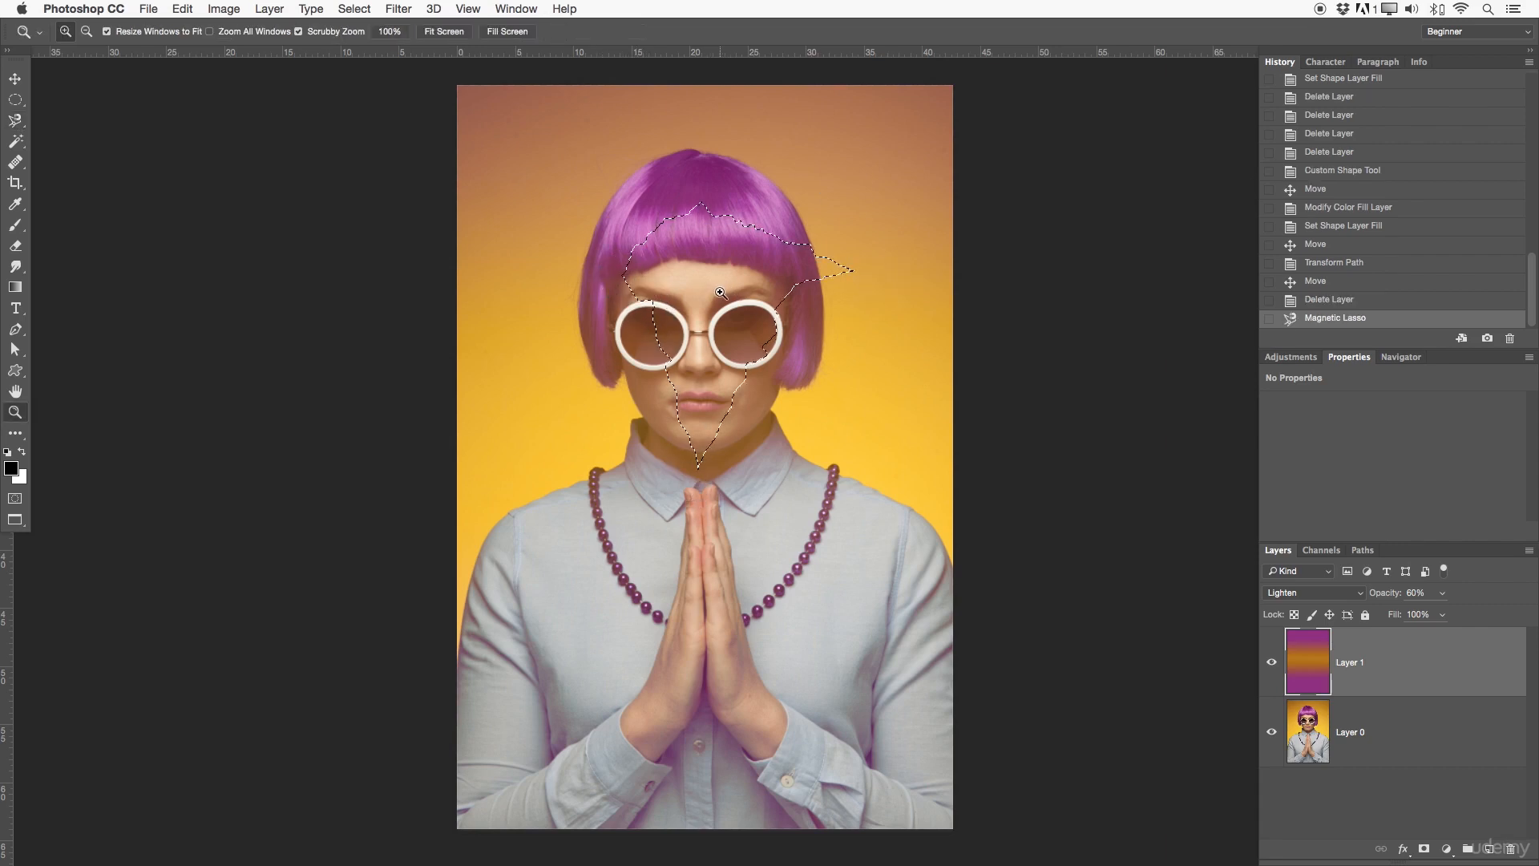
drag(724, 285, 834, 275)
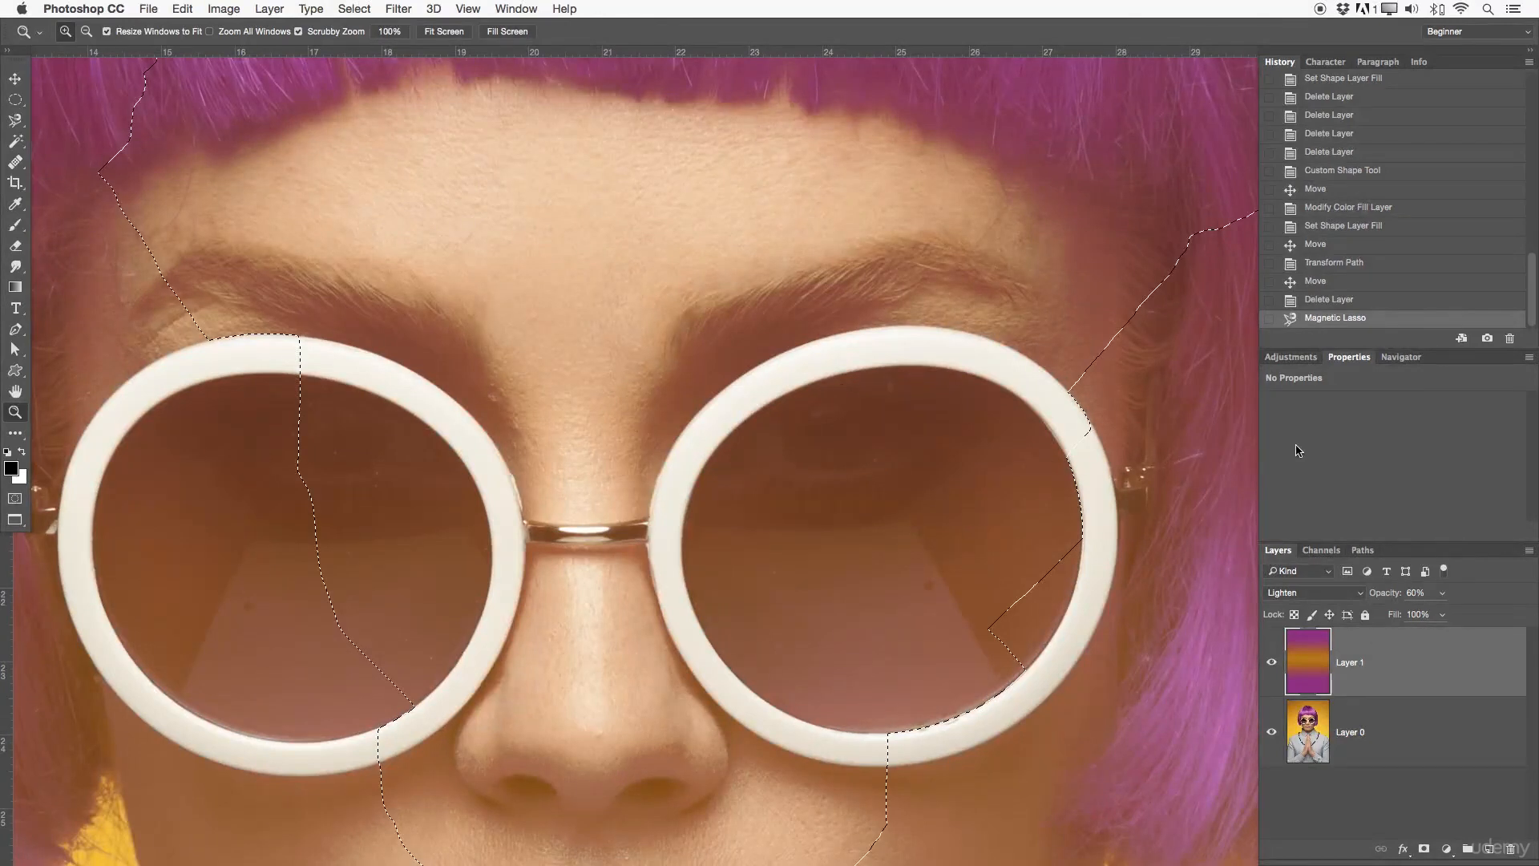
click(16, 78)
drag(470, 250, 504, 279)
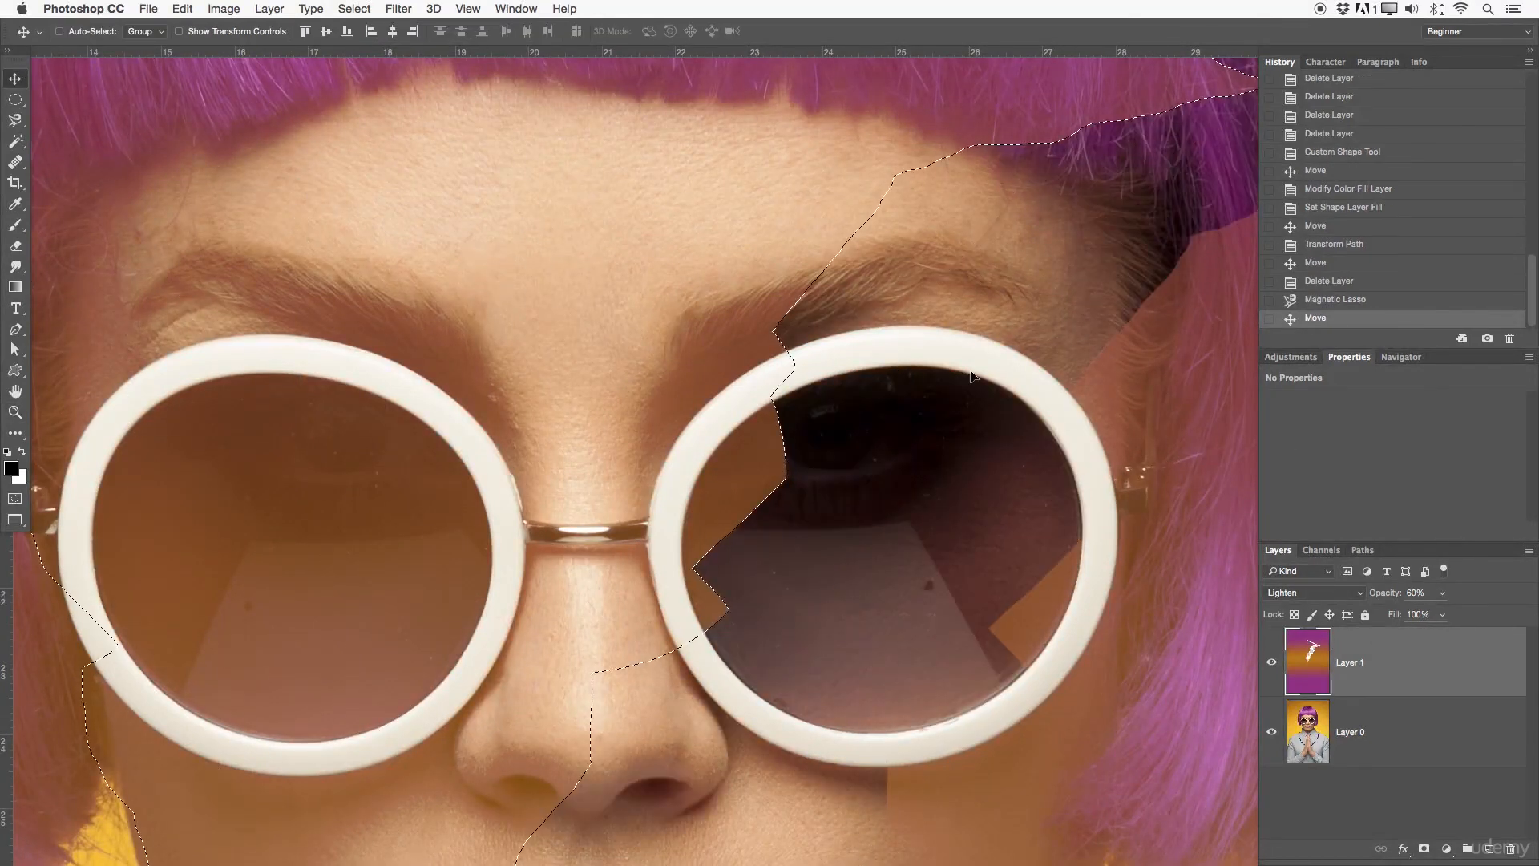
key(ctrl+z)
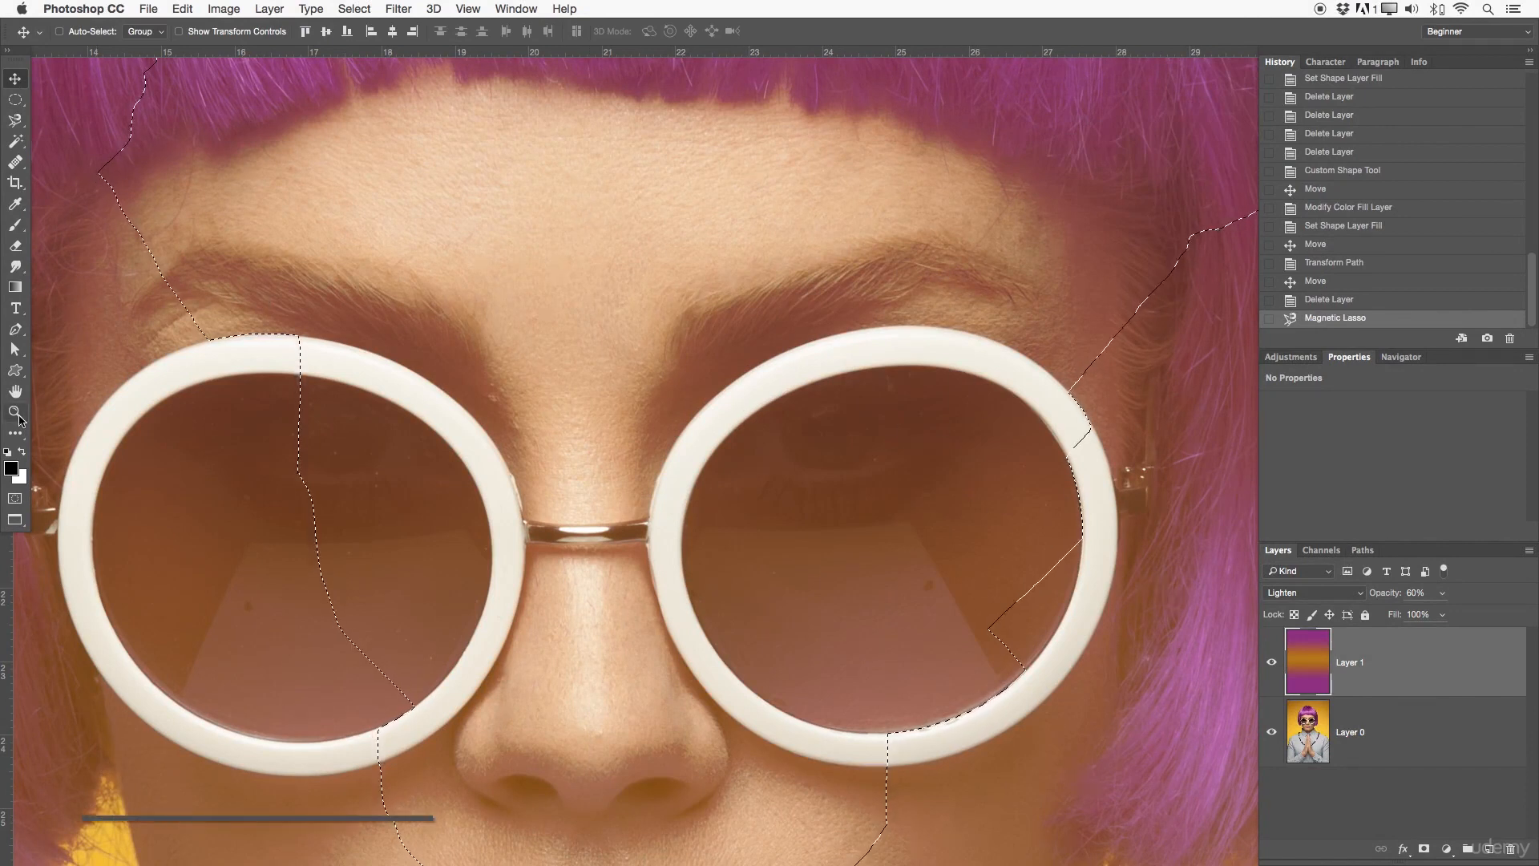
Step: Follow the selection outline down to the neck and clear the selection
drag(810, 352, 489, 290)
drag(904, 459, 793, 275)
drag(246, 773, 633, 339)
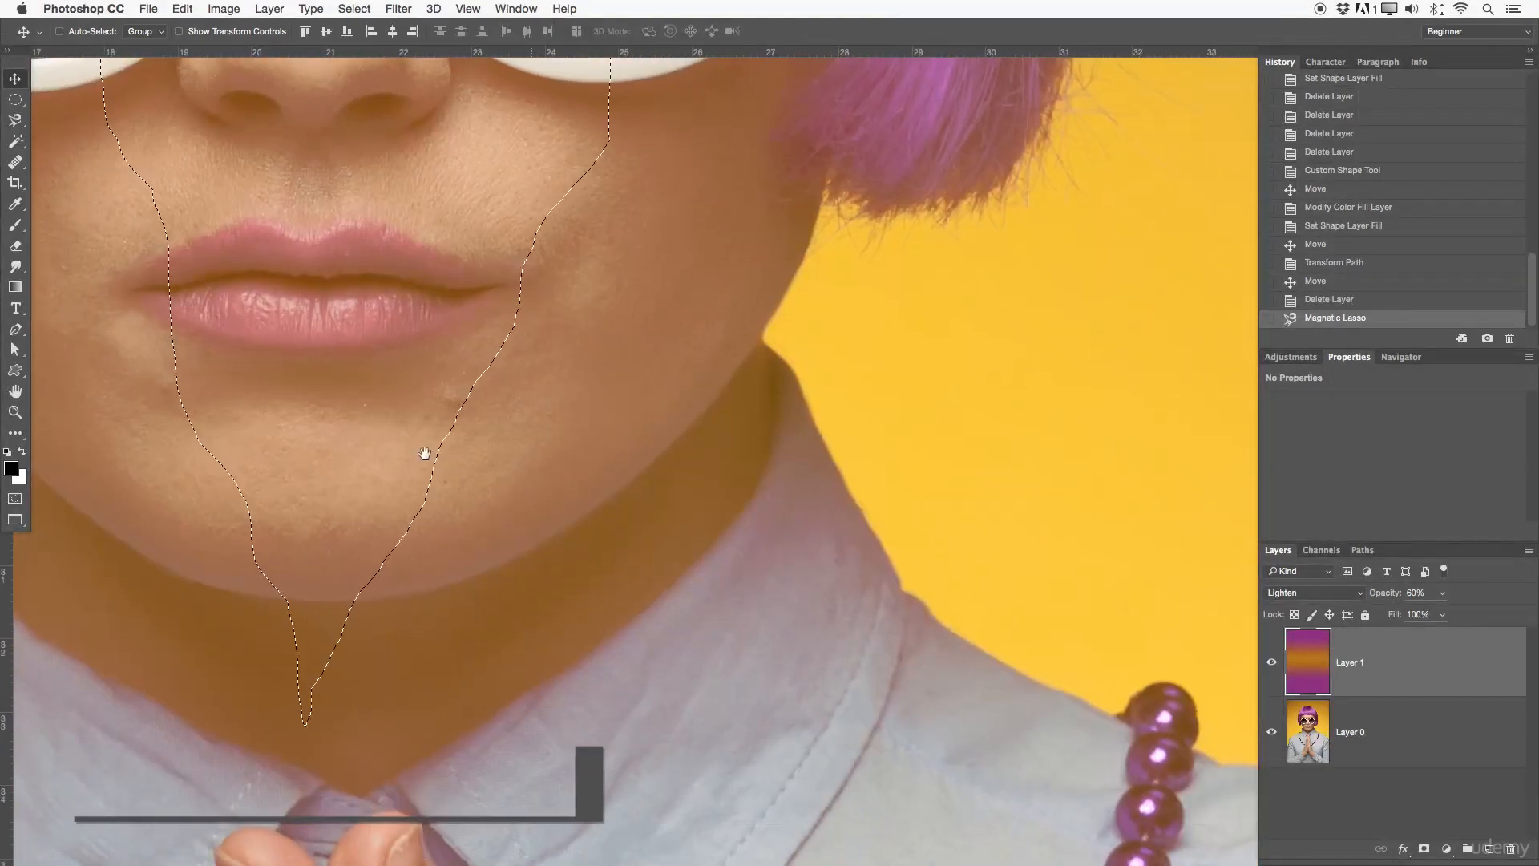
drag(242, 579, 629, 412)
key(super+d)
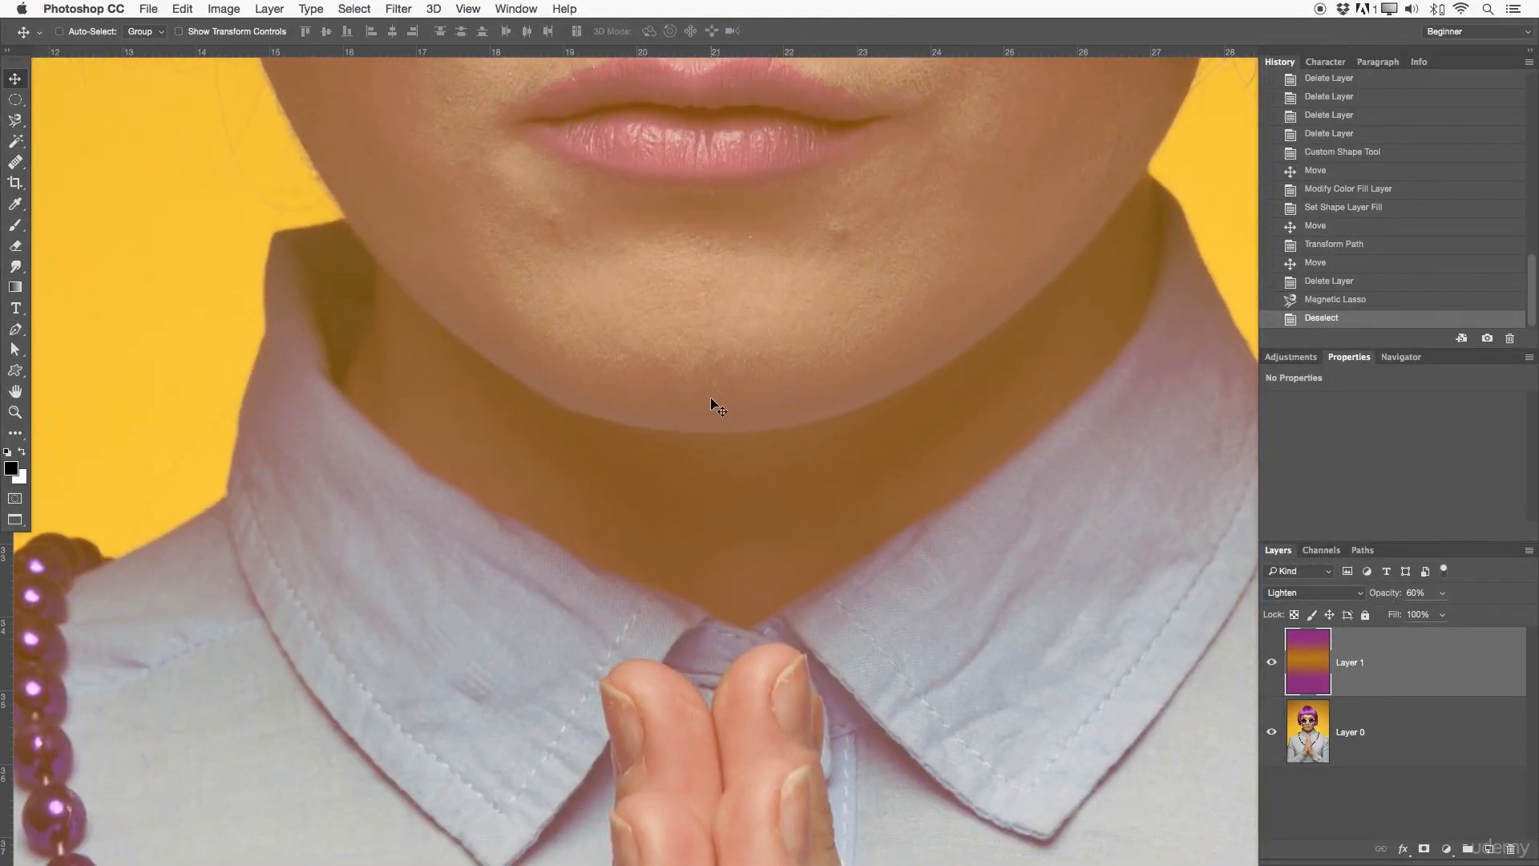
Step: Examine the portrait at several magnifications, from the skin detail on the forehead out to the upper body
drag(622, 344, 879, 480)
drag(549, 165, 806, 422)
drag(622, 195, 842, 302)
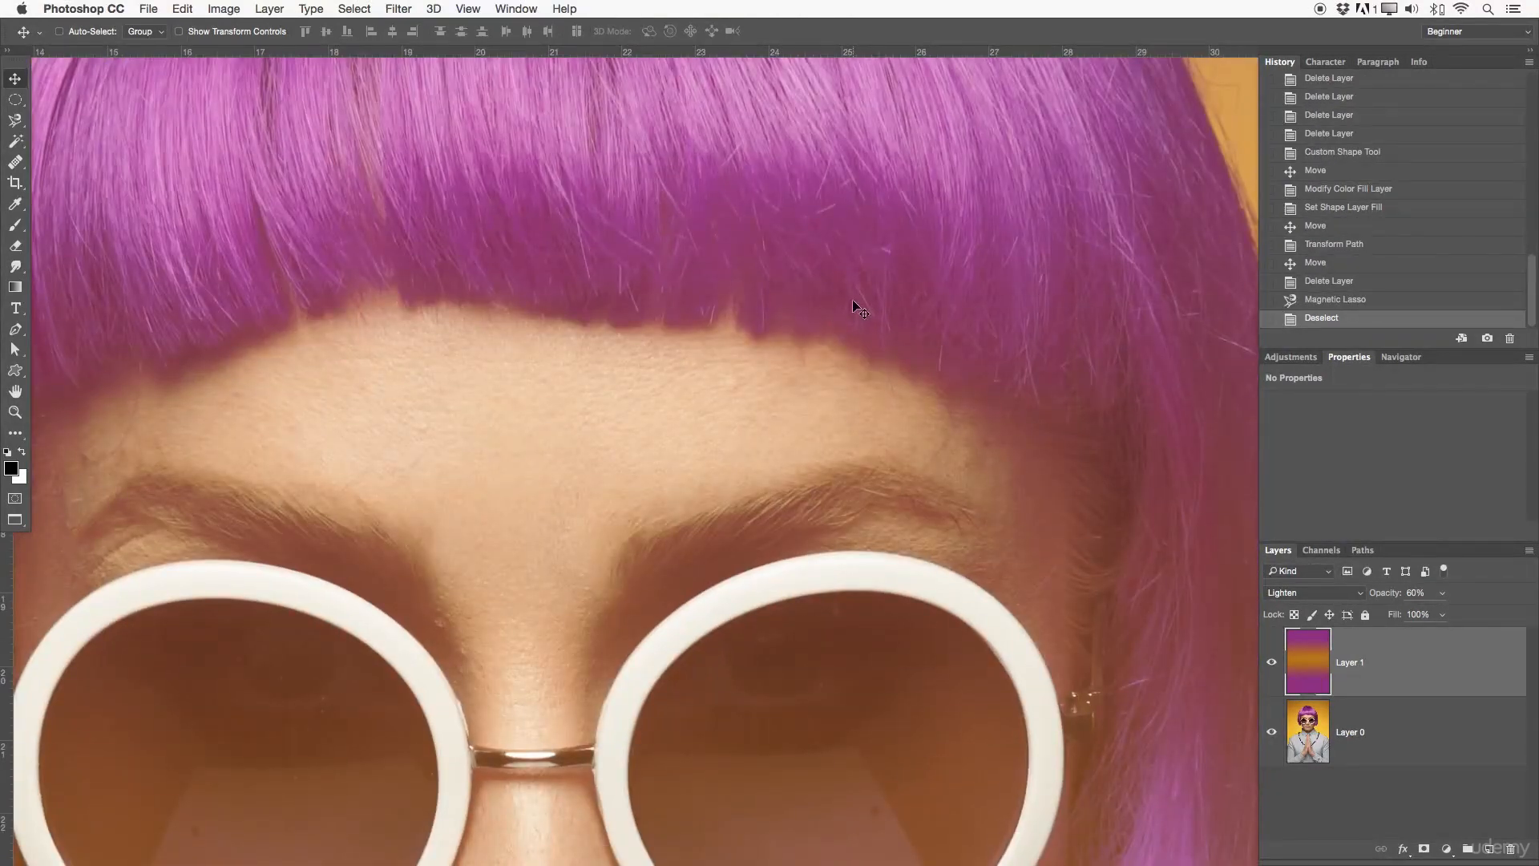
key(z)
drag(849, 368, 783, 370)
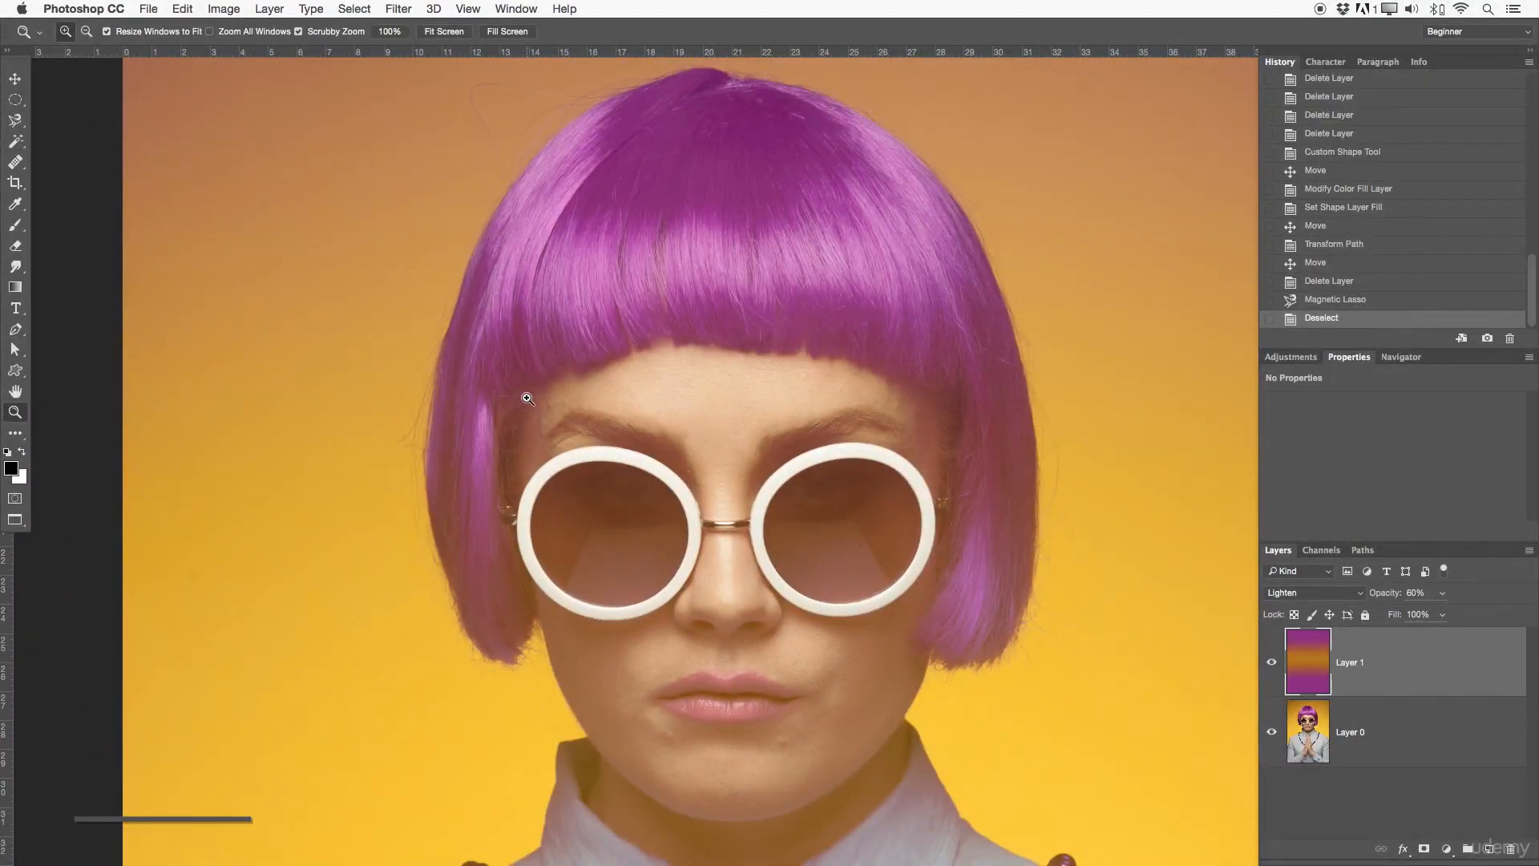
drag(662, 392, 622, 440)
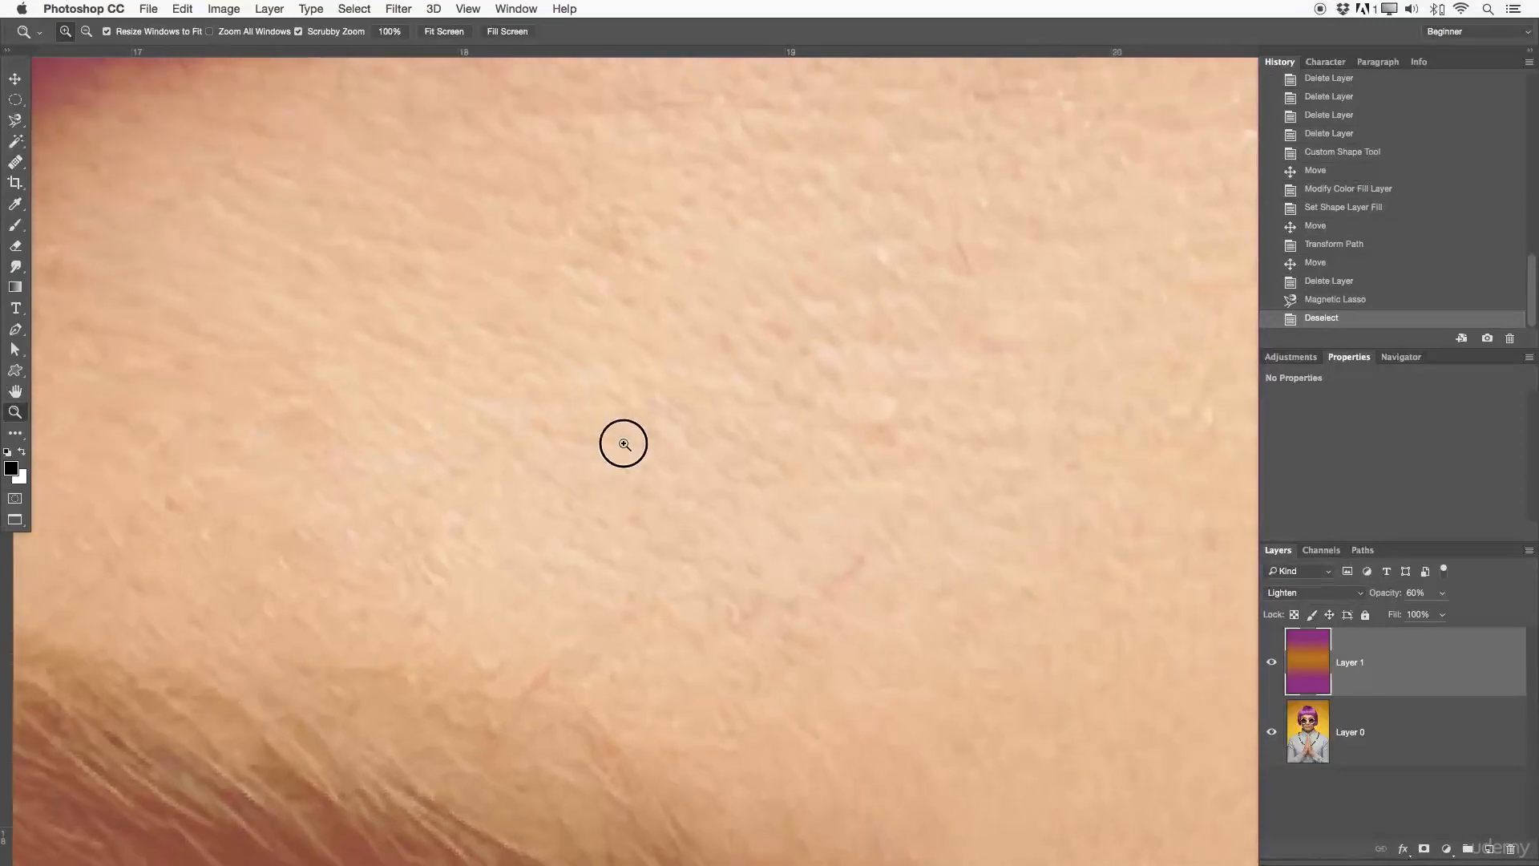
drag(896, 519, 724, 443)
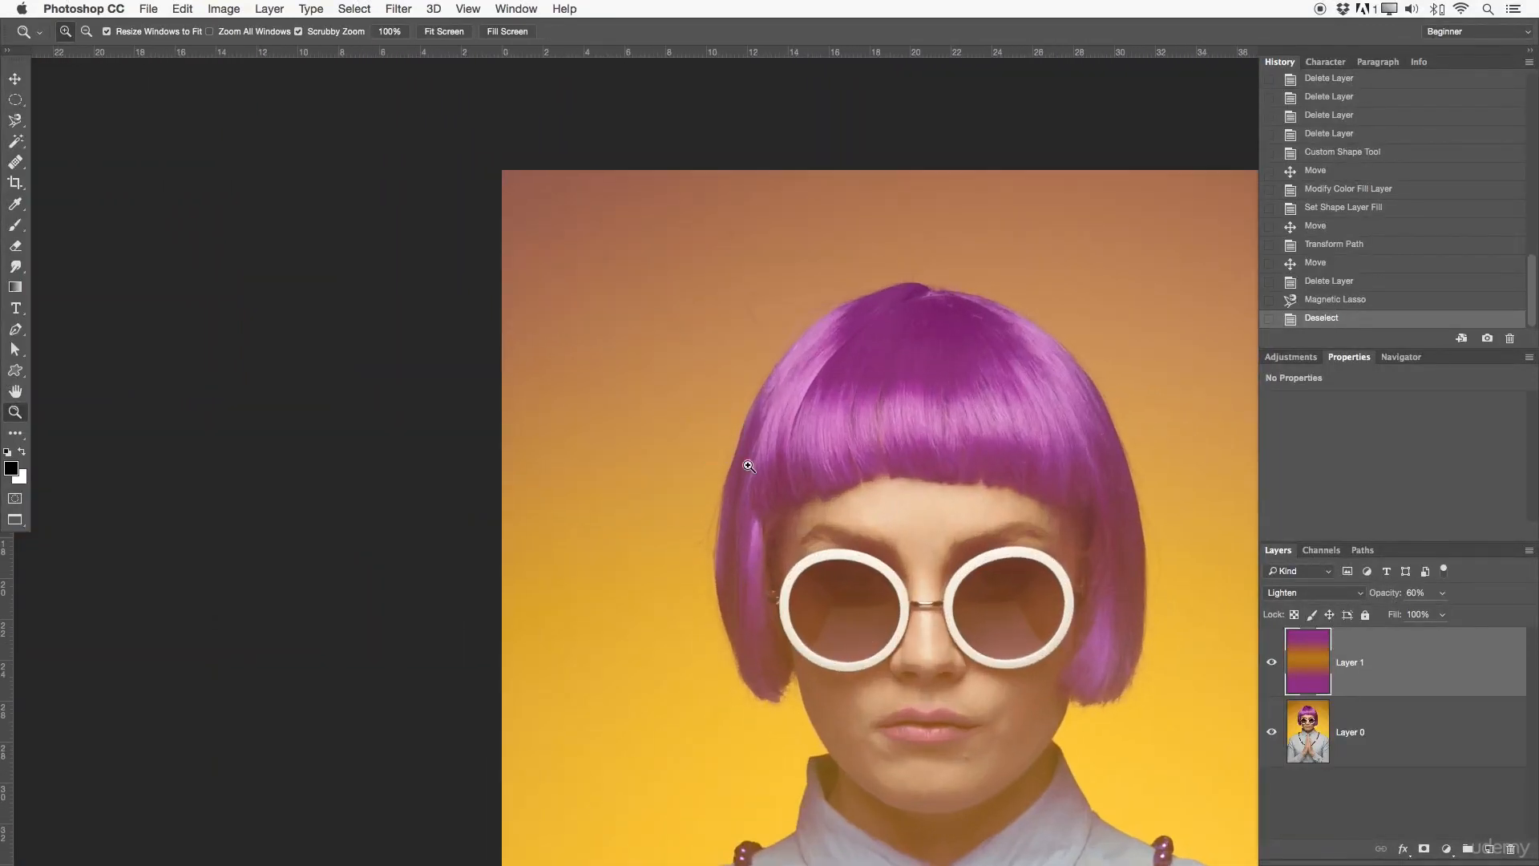
drag(824, 495, 526, 364)
drag(578, 457, 625, 412)
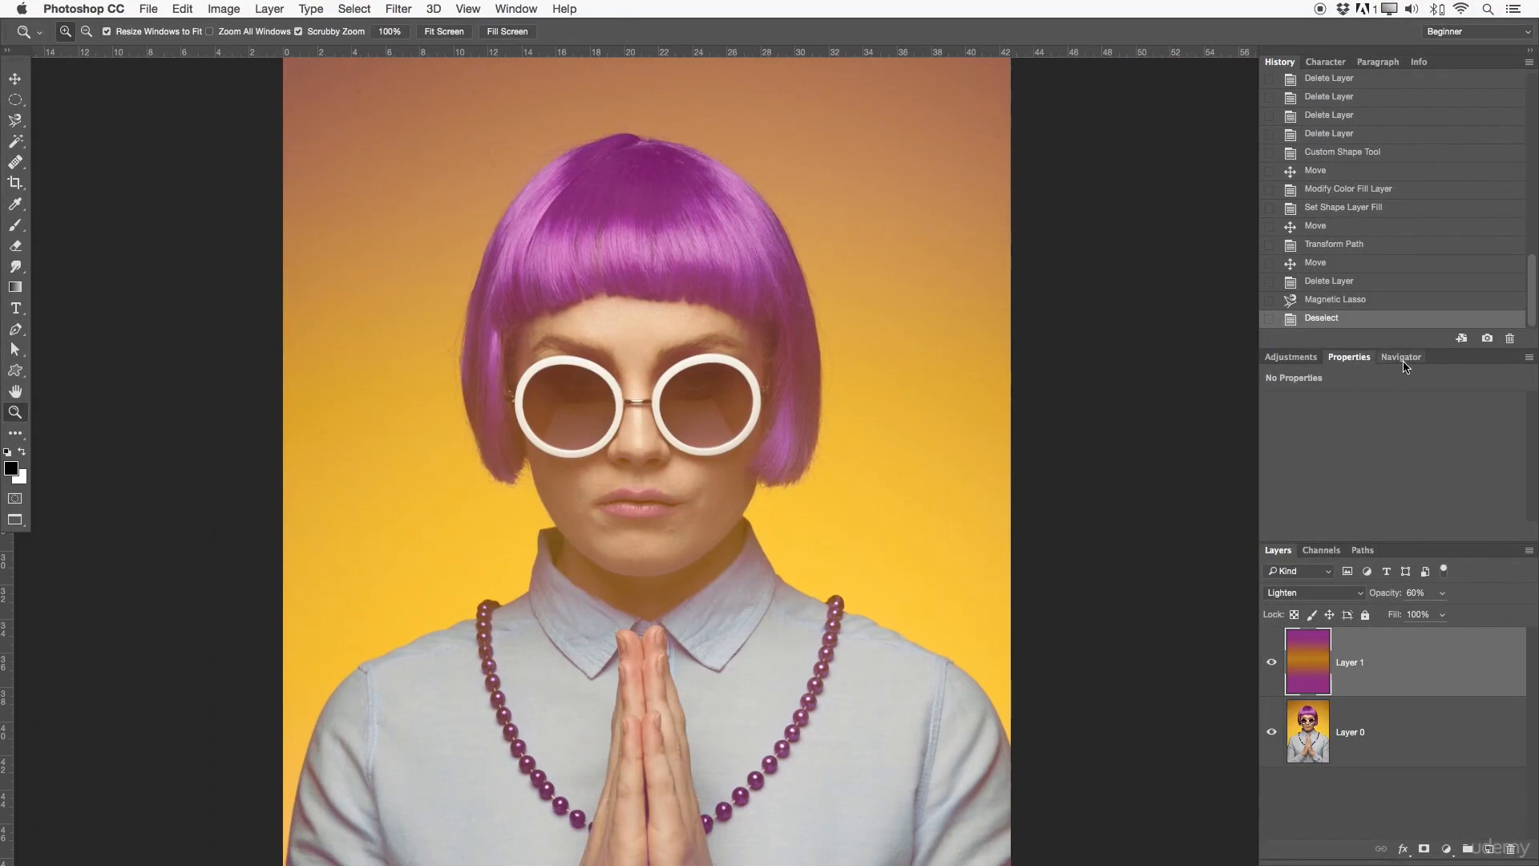
Step: Look at the navigator view and bring up the list of available adjustments in its place
click(1401, 358)
click(1292, 358)
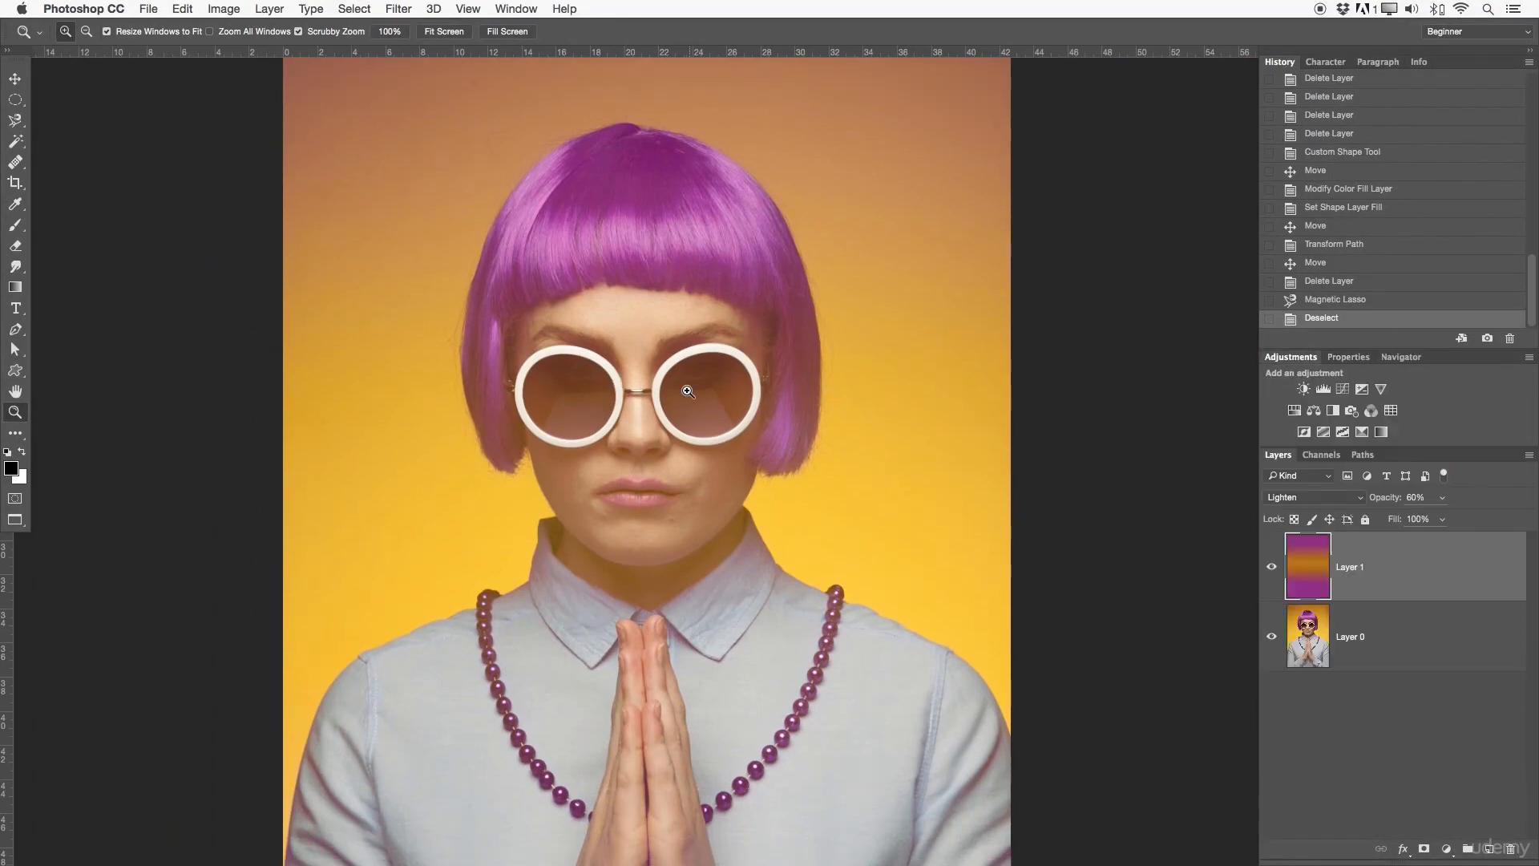
click(1401, 357)
click(1291, 356)
drag(629, 359, 597, 350)
click(642, 405)
key(space)
drag(875, 429, 886, 289)
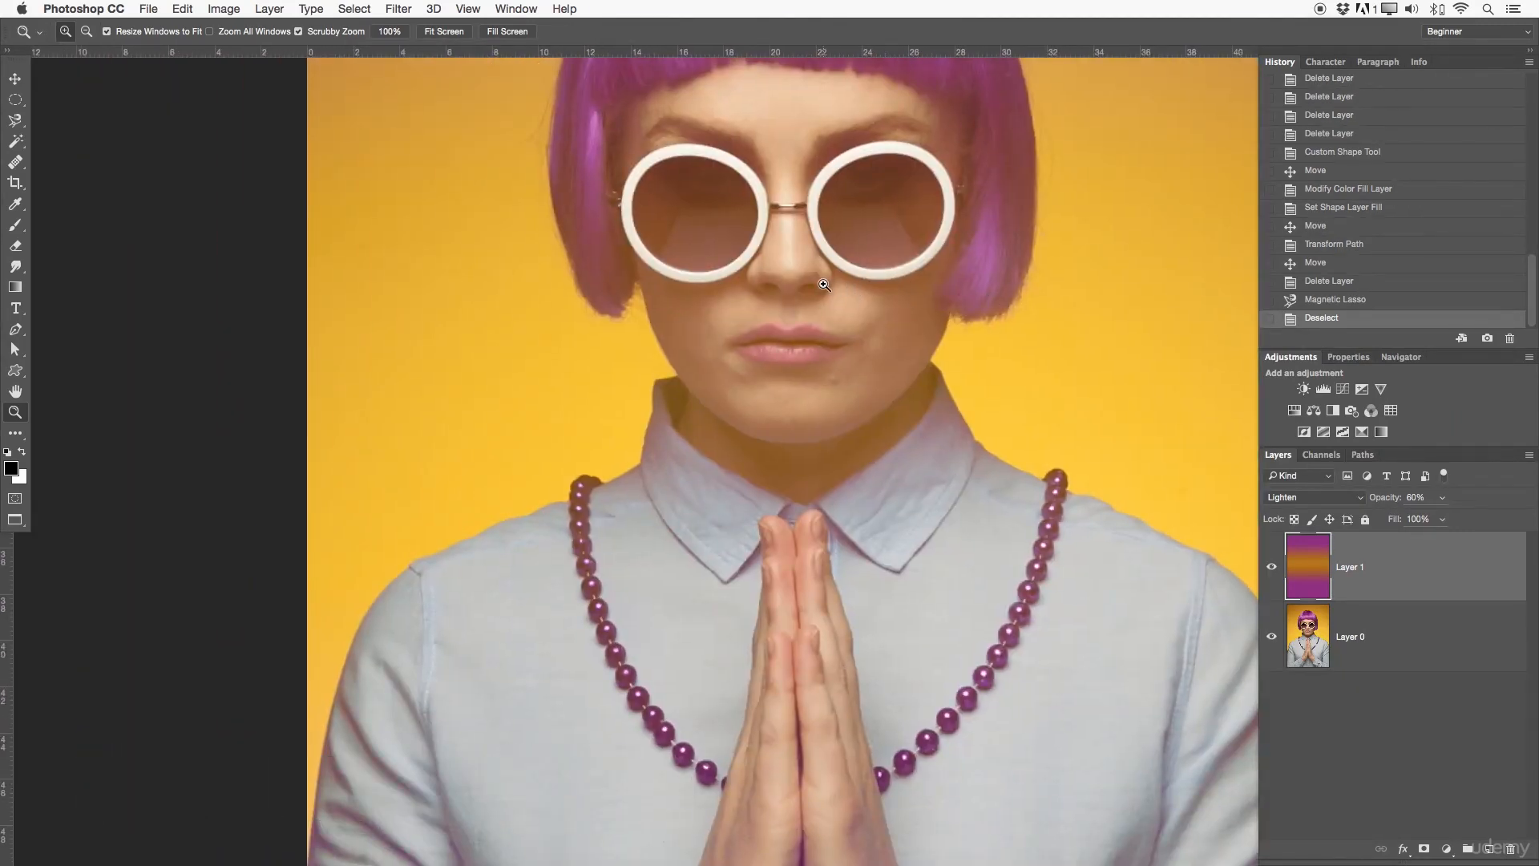
drag(829, 286, 710, 329)
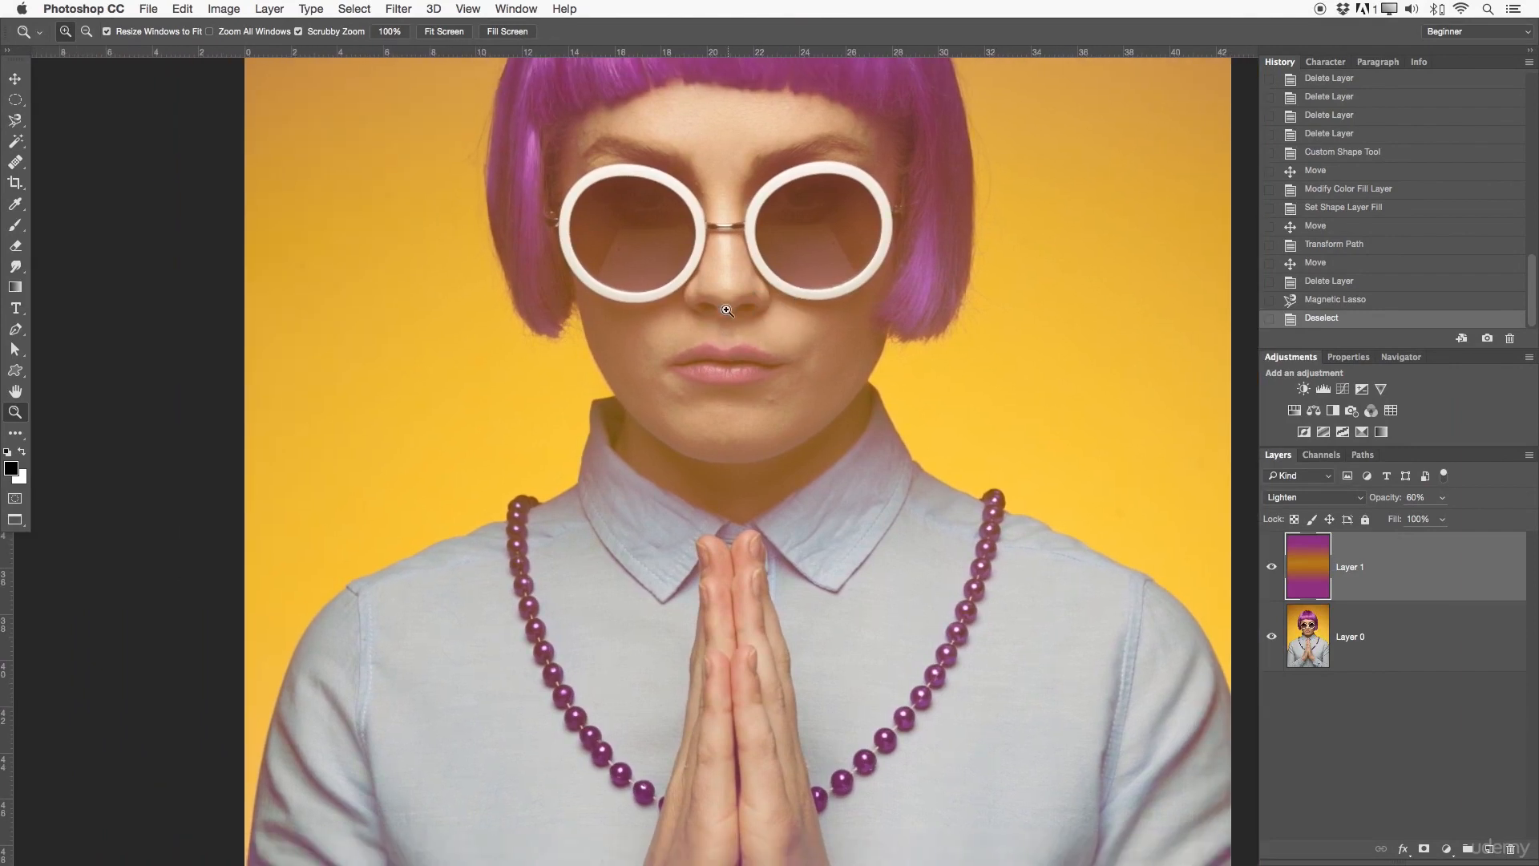
drag(762, 323, 748, 329)
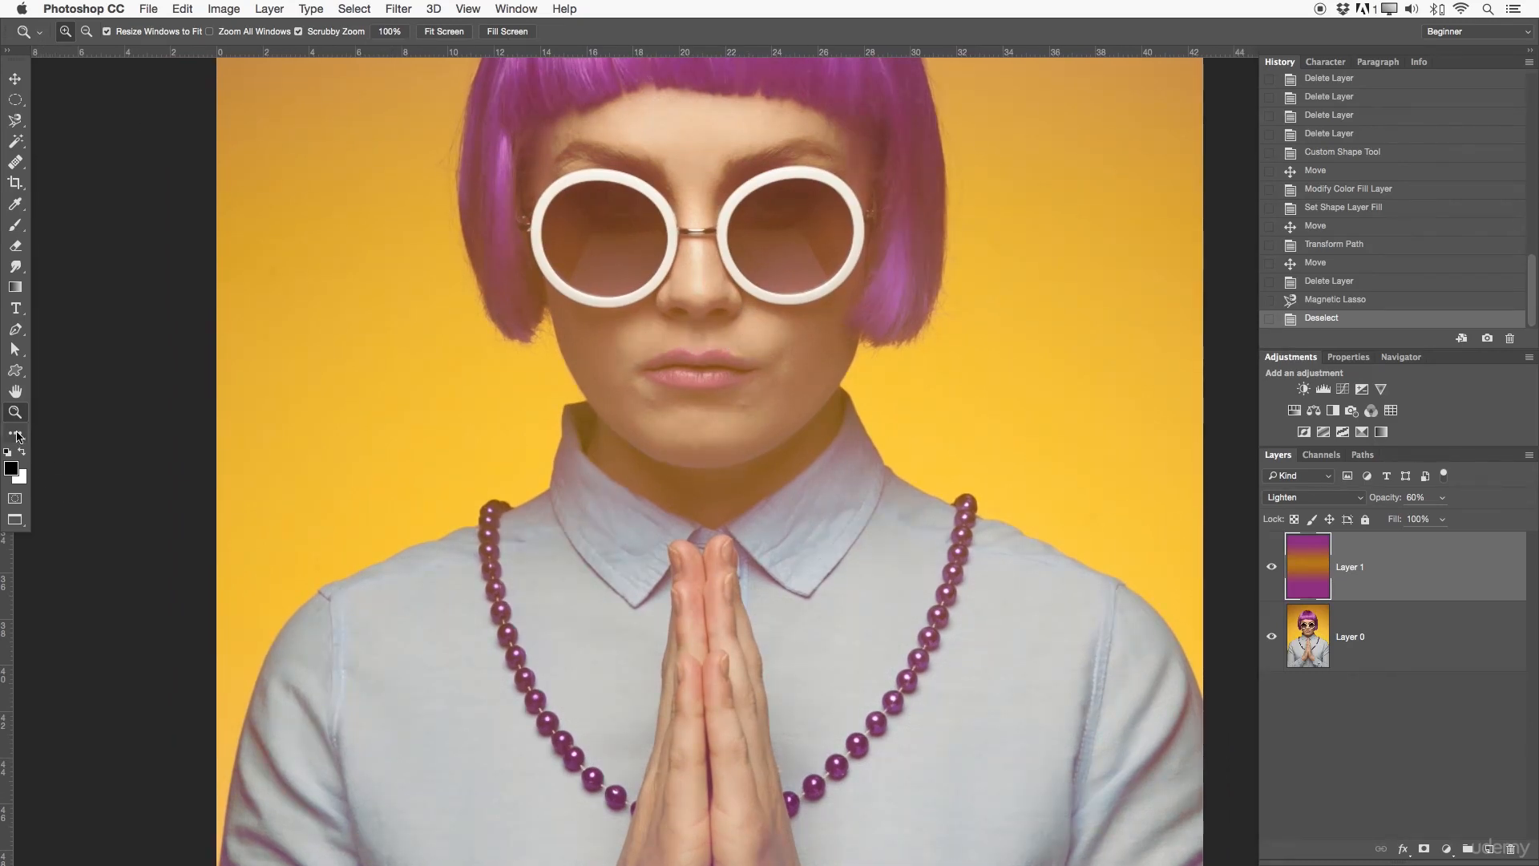
Step: Open the toolbar customization, enlarge its window, review the toolbar and extra tools lists and accept the layout
click(17, 436)
click(17, 435)
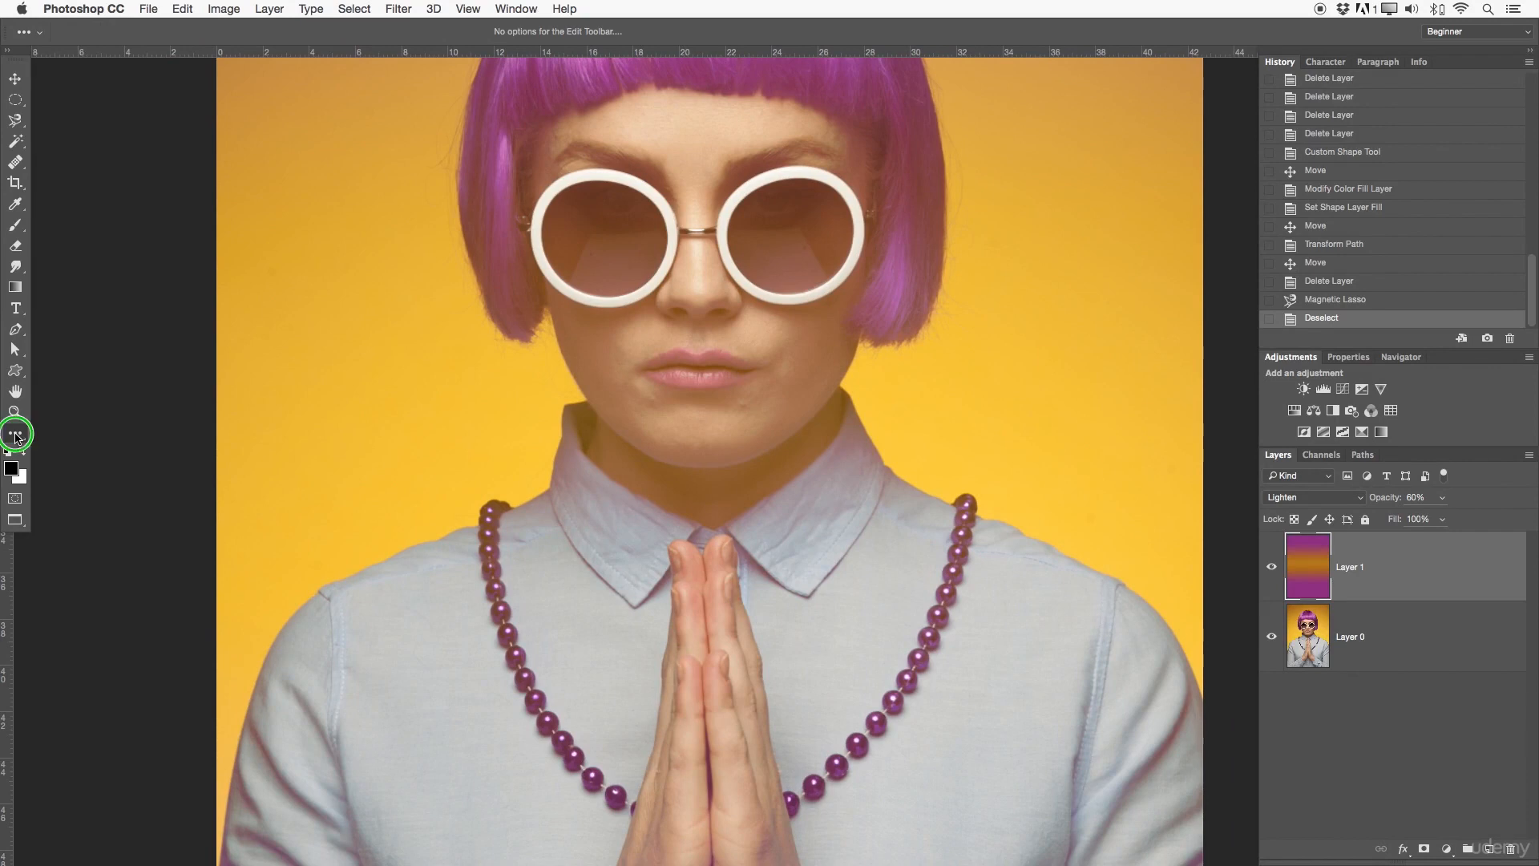
click(88, 401)
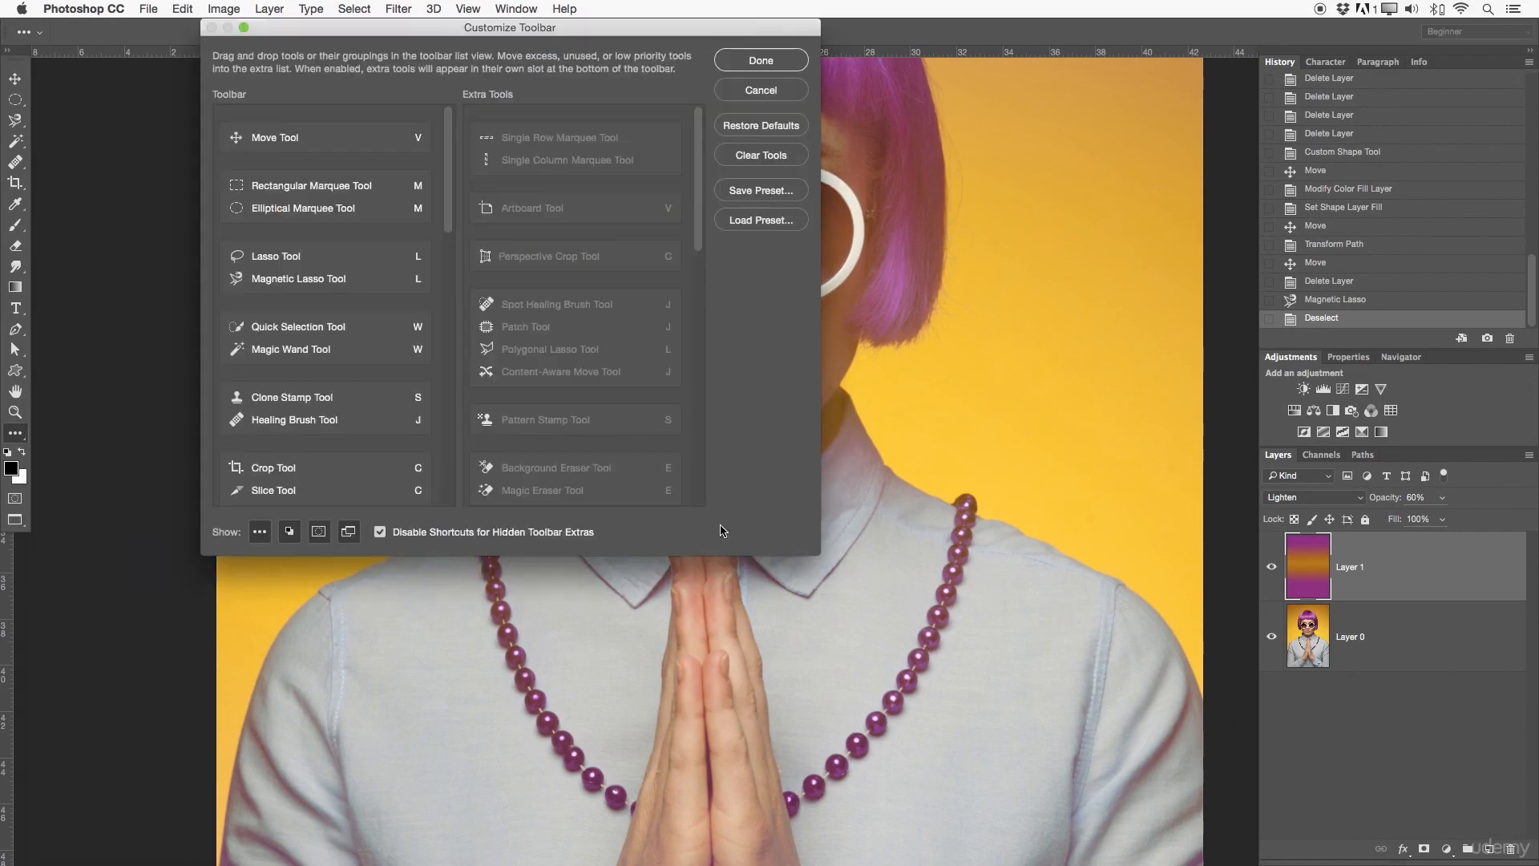
drag(806, 557, 994, 790)
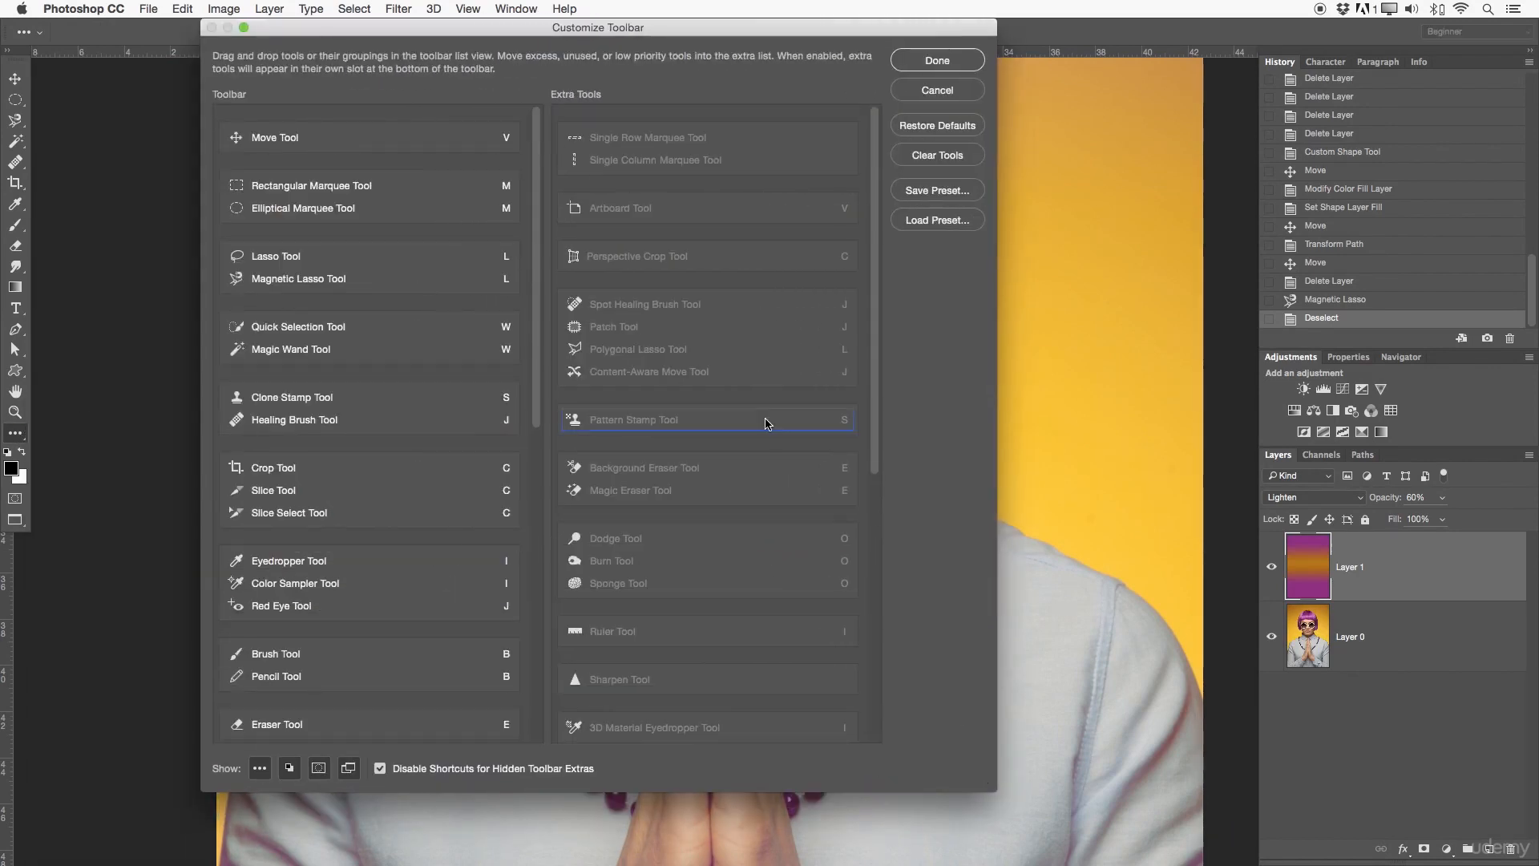
drag(879, 326, 854, 184)
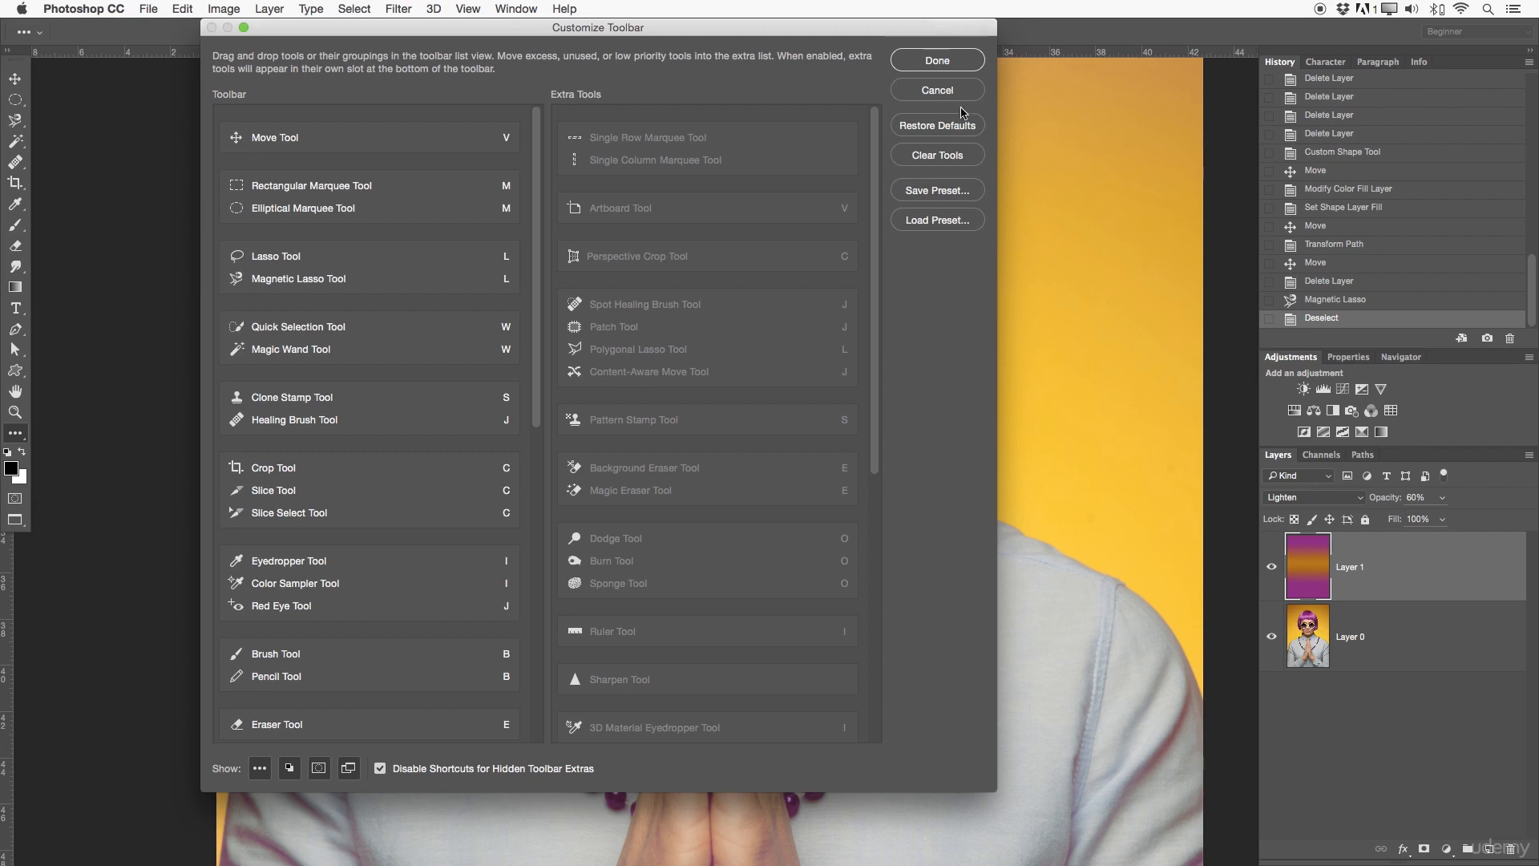
click(952, 66)
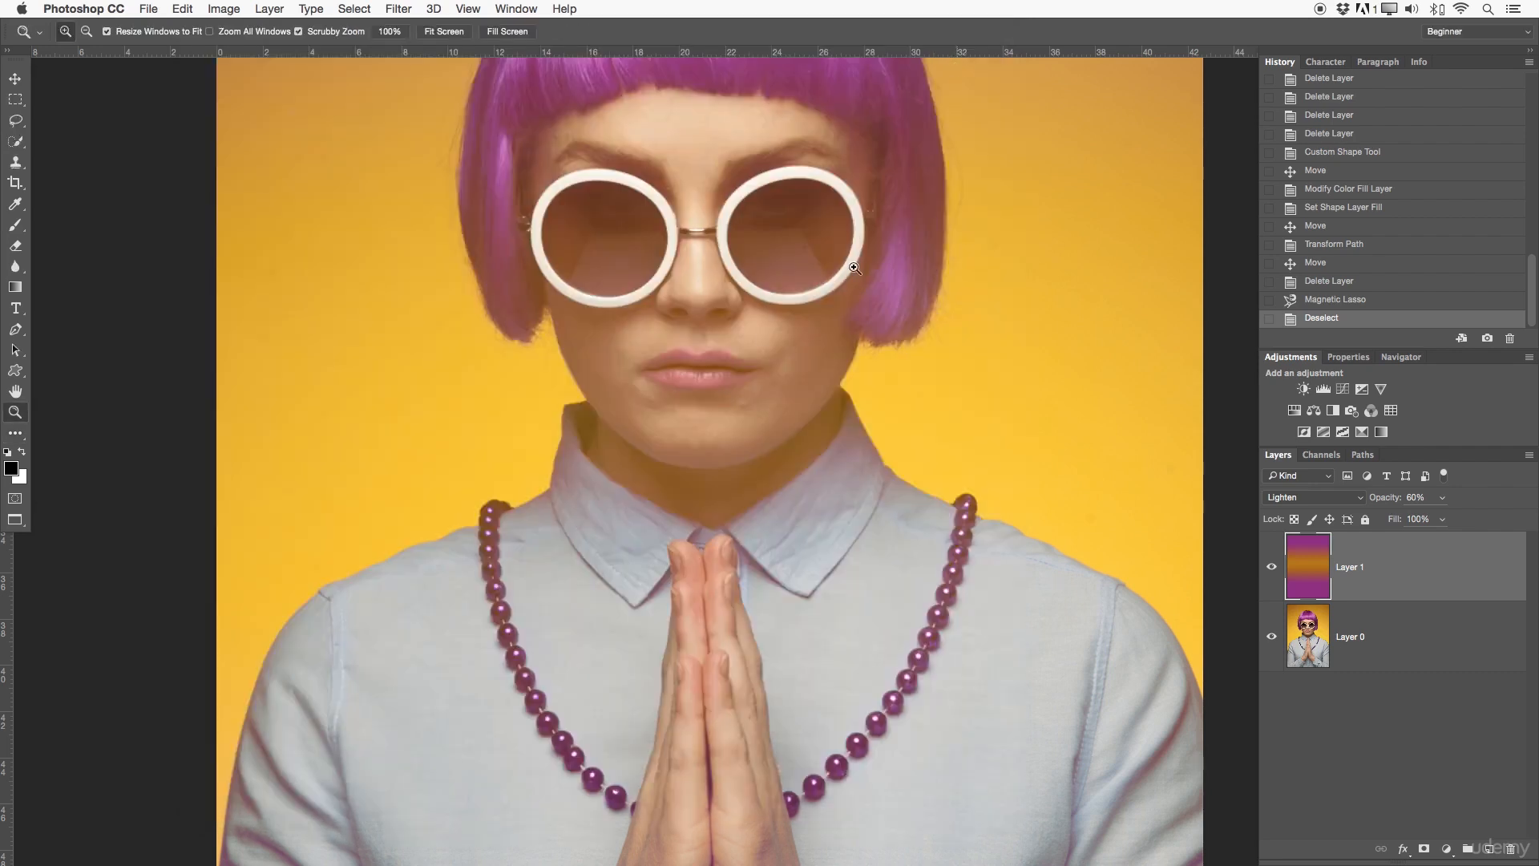
Step: Set the foreground color to the dark red bb0000
click(12, 470)
drag(1042, 223, 724, 259)
click(832, 350)
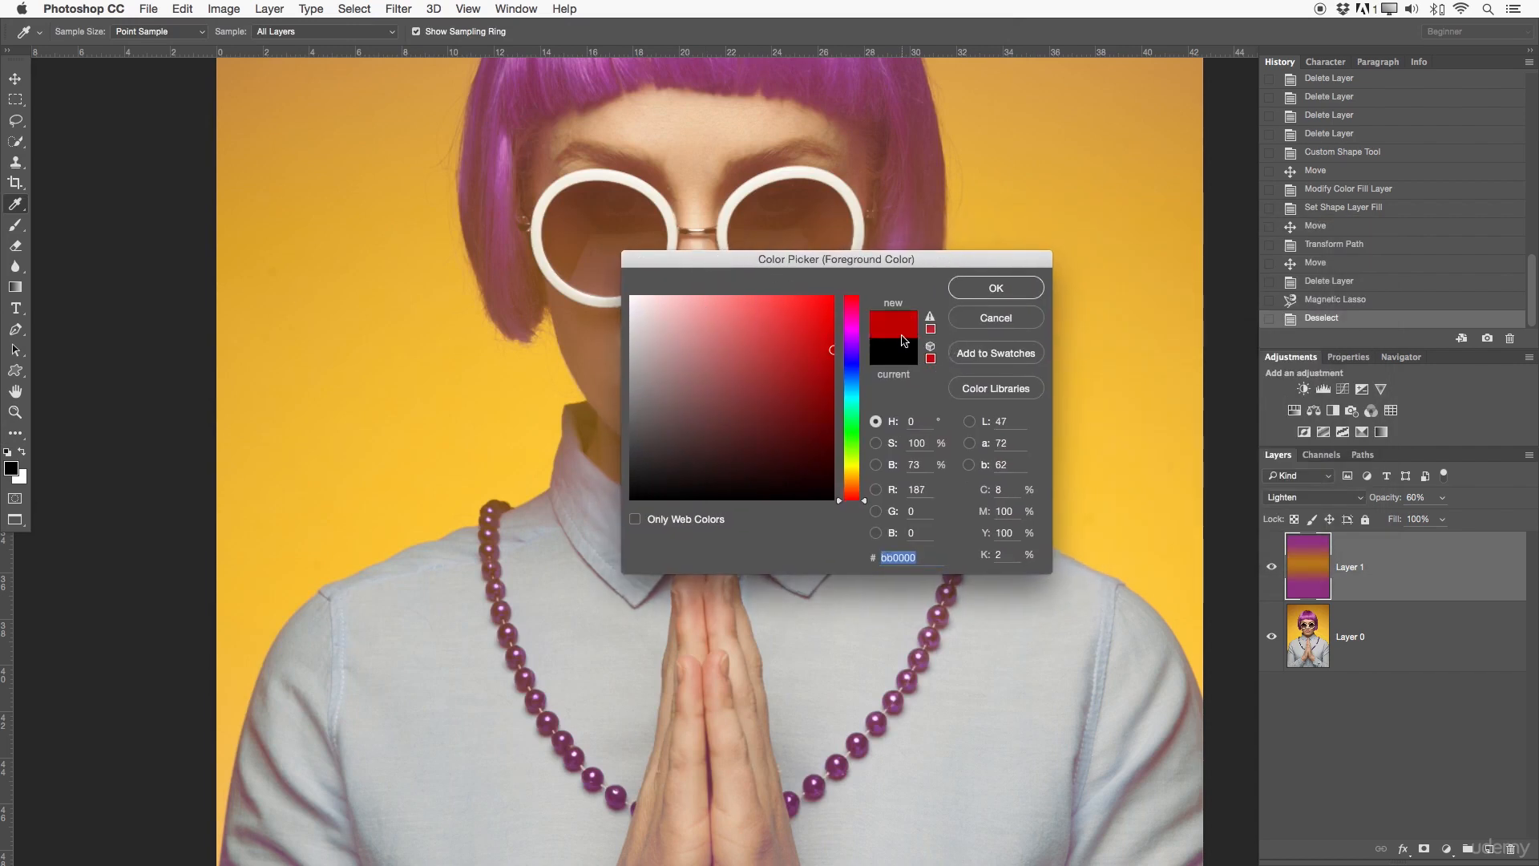
click(990, 285)
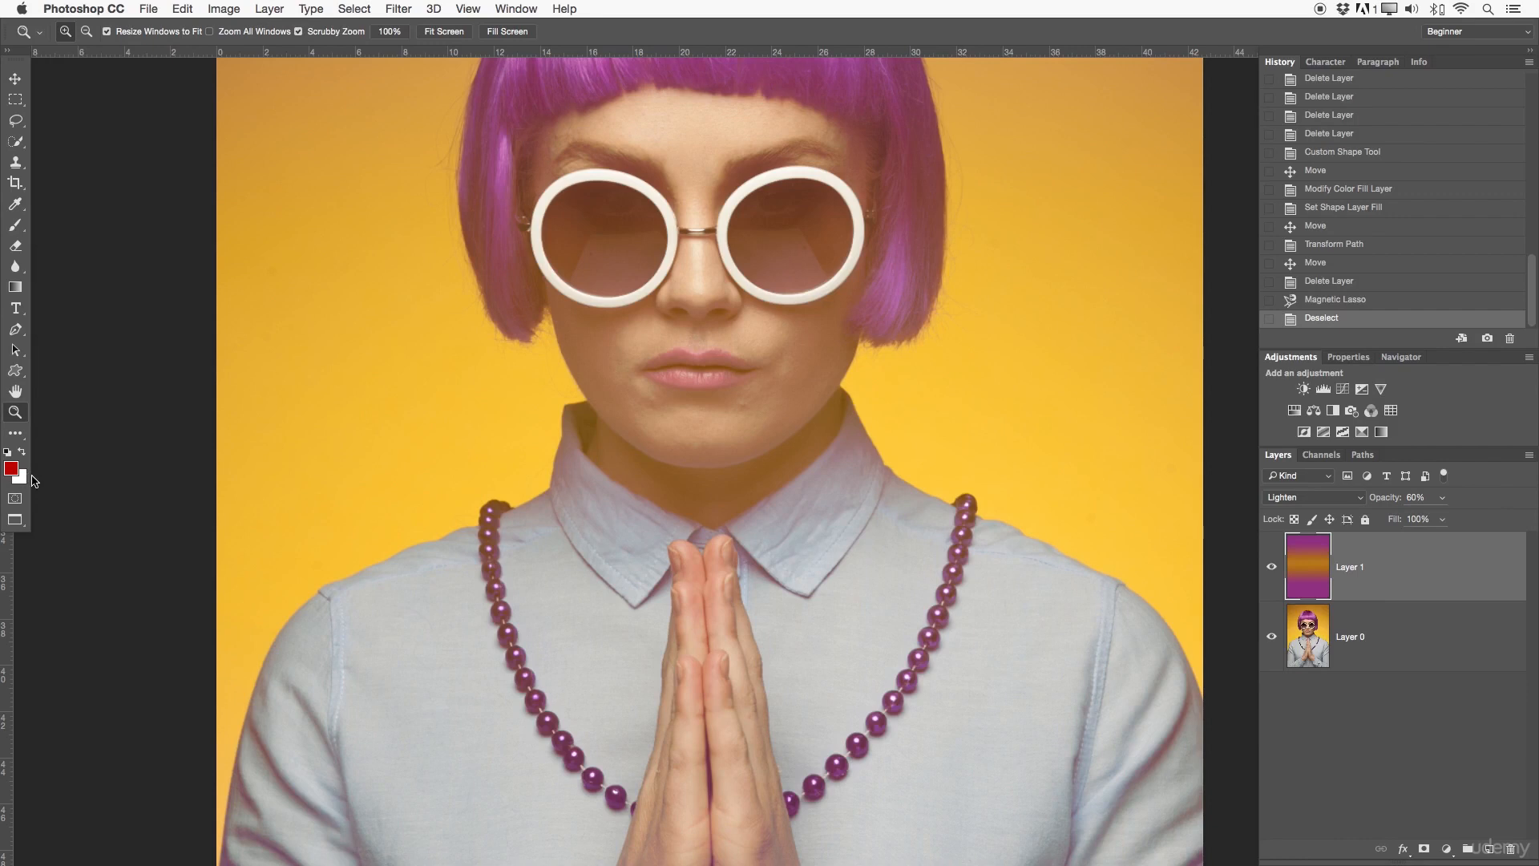
Step: Reset the foreground and background colors to the defaults, and swap them back and forth to end with black in front
key(d)
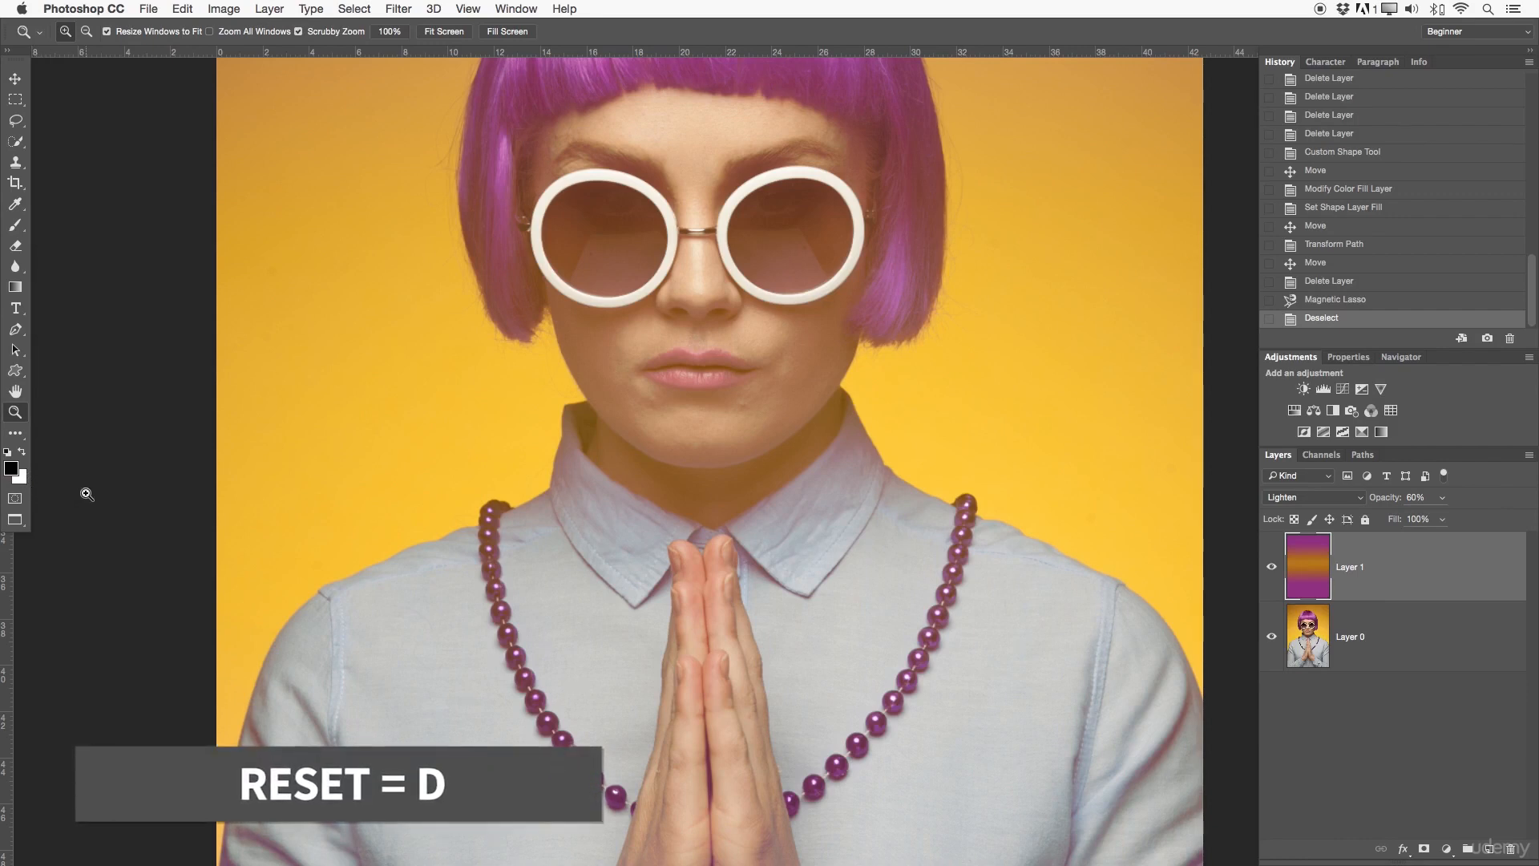
key(x)
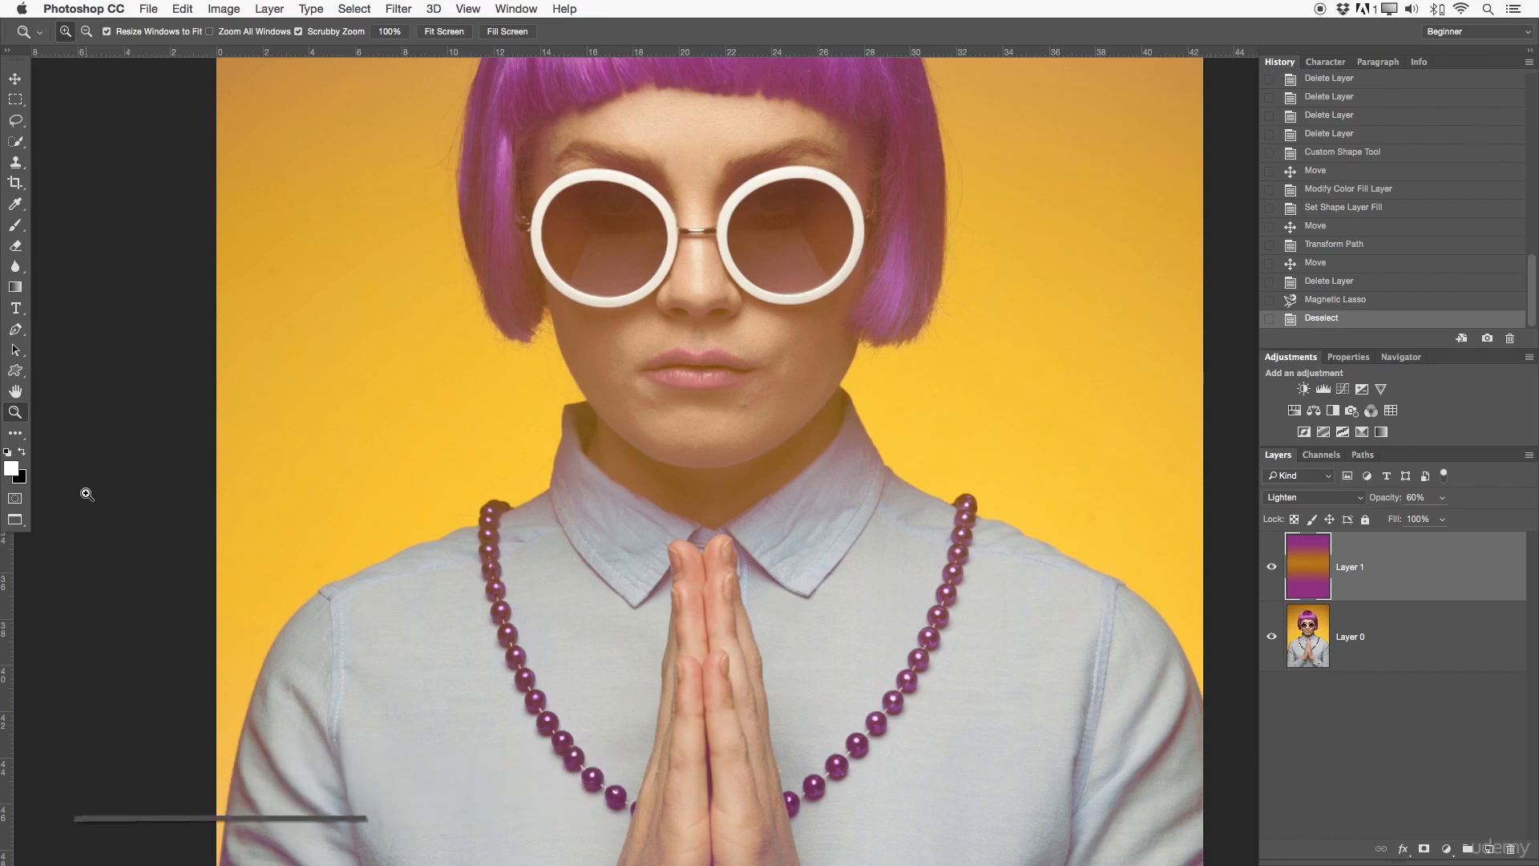
key(x)
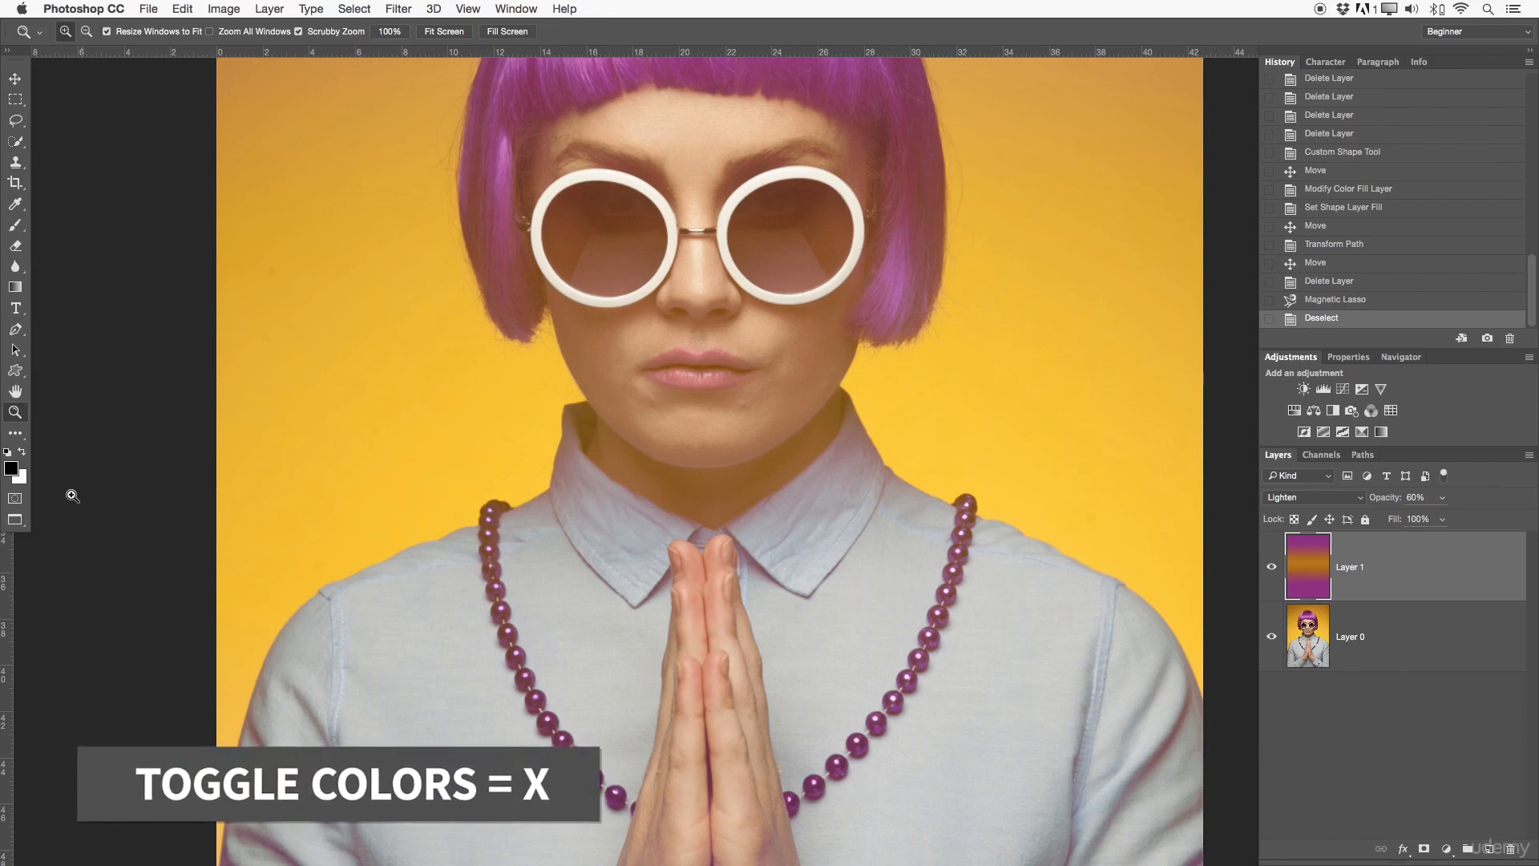
Step: Enter Quick Mask mode and paint a light mask over the face with the Brush Tool, enlarging the brush to 1100
click(15, 498)
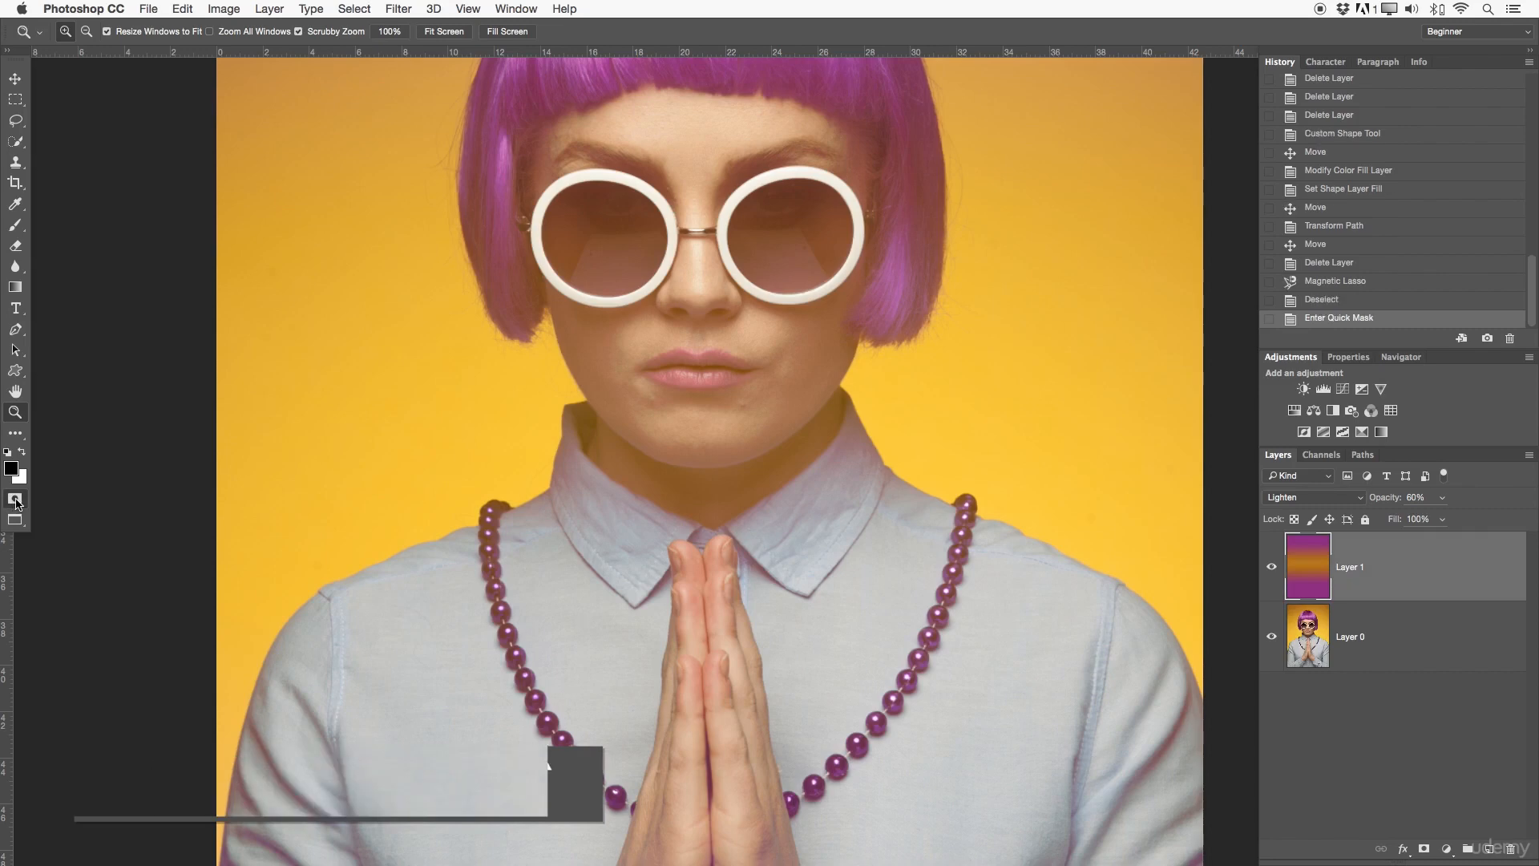
mouse_move(371, 470)
mouse_down()
mouse_move(632, 402)
mouse_move(361, 484)
mouse_move(377, 467)
mouse_up()
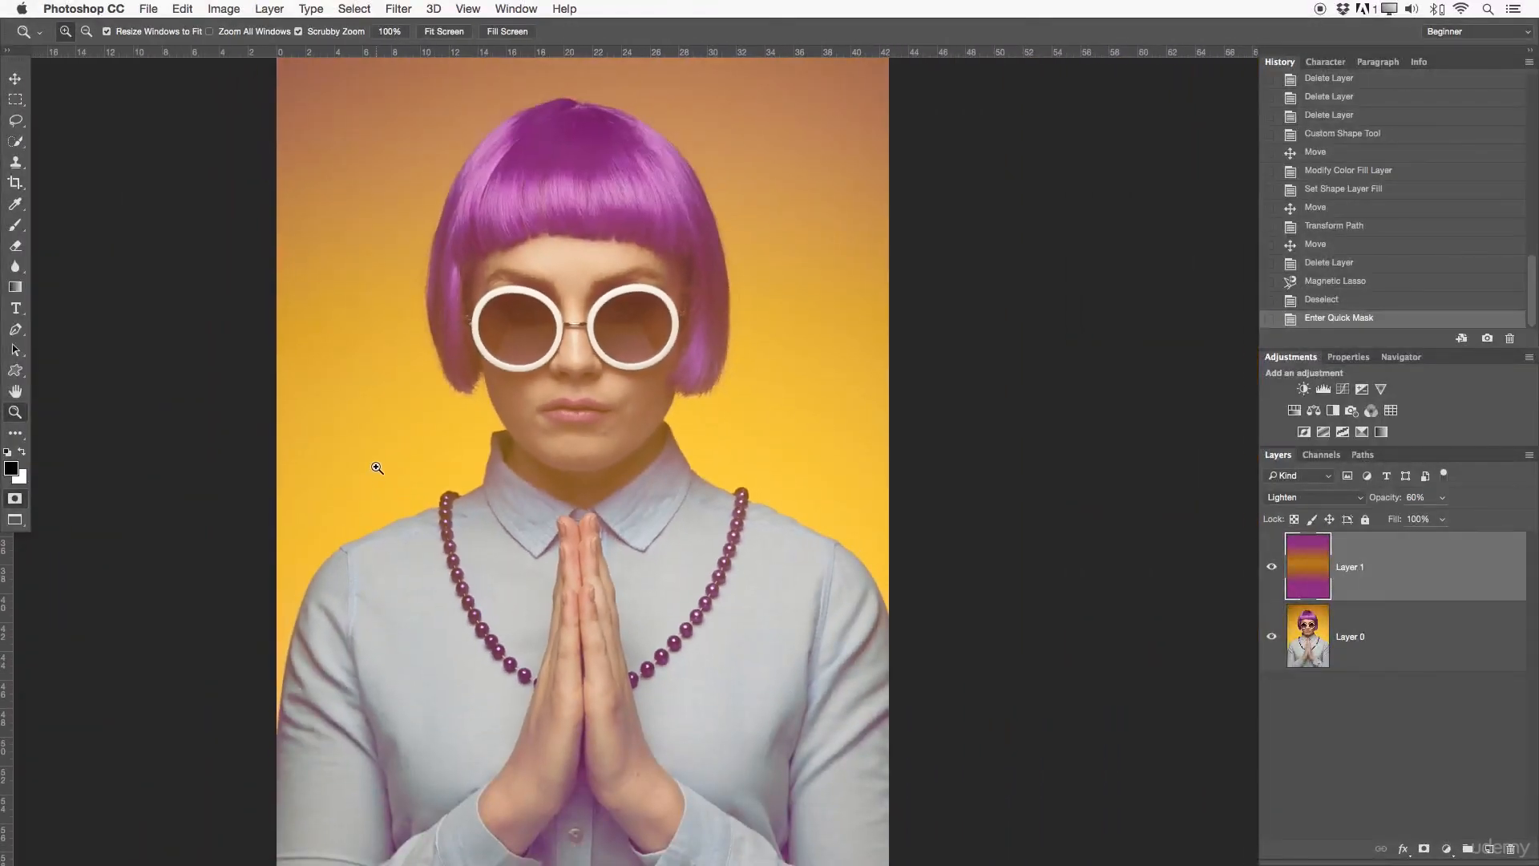
key(b)
mouse_move(609, 267)
mouse_down()
mouse_move(556, 442)
mouse_move(500, 404)
mouse_move(578, 287)
mouse_move(556, 490)
mouse_move(529, 330)
mouse_move(587, 384)
mouse_move(579, 369)
mouse_move(537, 337)
mouse_move(595, 424)
mouse_move(574, 285)
mouse_move(512, 280)
mouse_up()
key(bracketright)
key(bracketright)
key(bracketright)
key(bracketright)
key(bracketright)
key(bracketright)
key(bracketright)
key(bracketright)
Step: Set the brush opacity to 100% and paint a solid soft-edged mask over the head and collar
drag(306, 32, 327, 32)
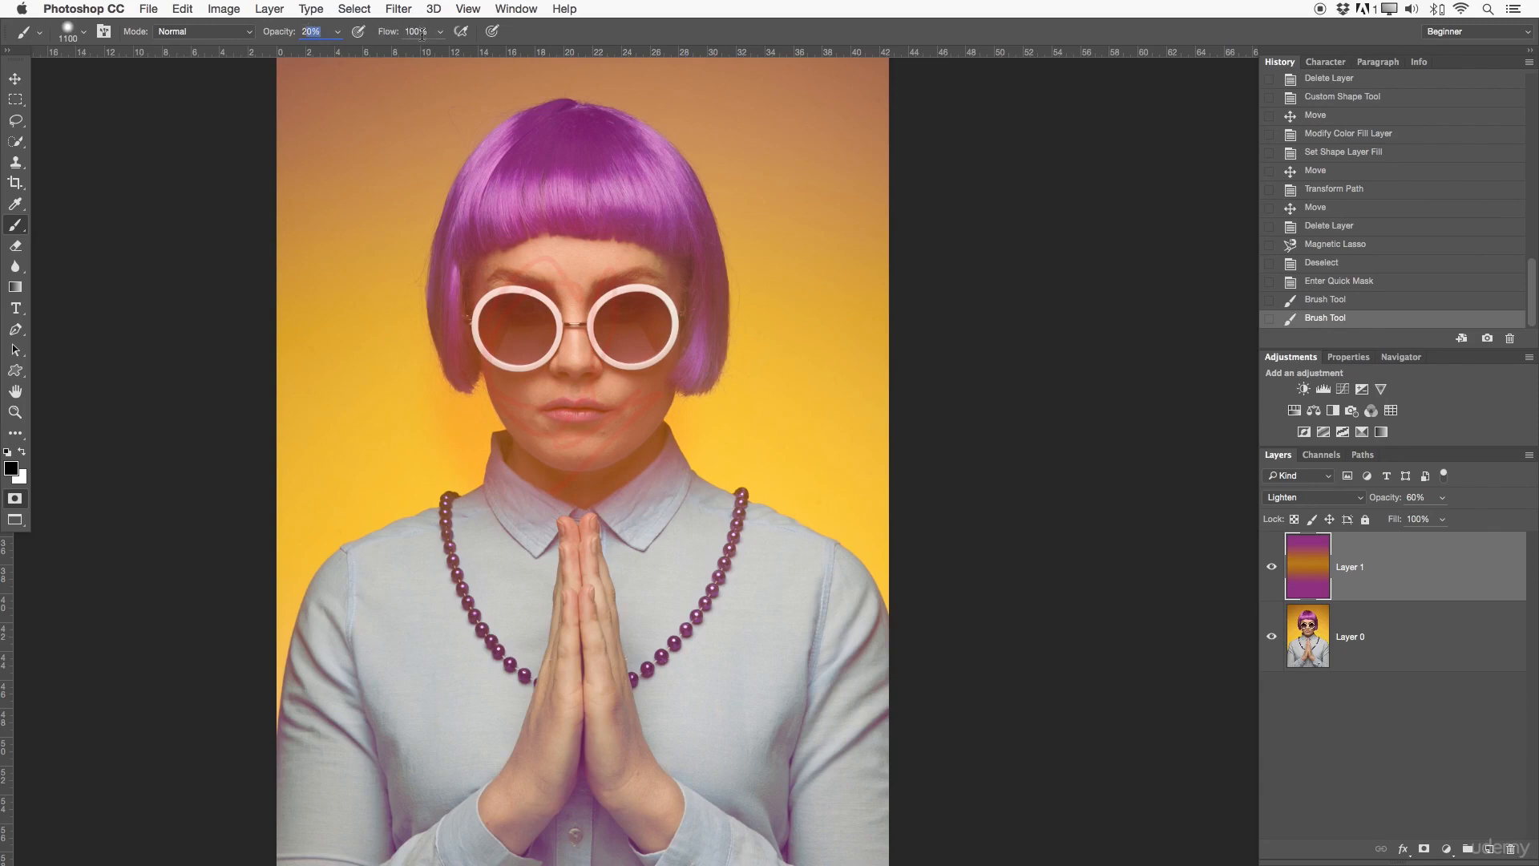
text(100)
mouse_move(577, 512)
mouse_down()
mouse_move(553, 300)
mouse_move(670, 449)
mouse_move(440, 371)
mouse_move(728, 343)
mouse_move(686, 257)
mouse_move(790, 320)
mouse_move(449, 385)
mouse_up()
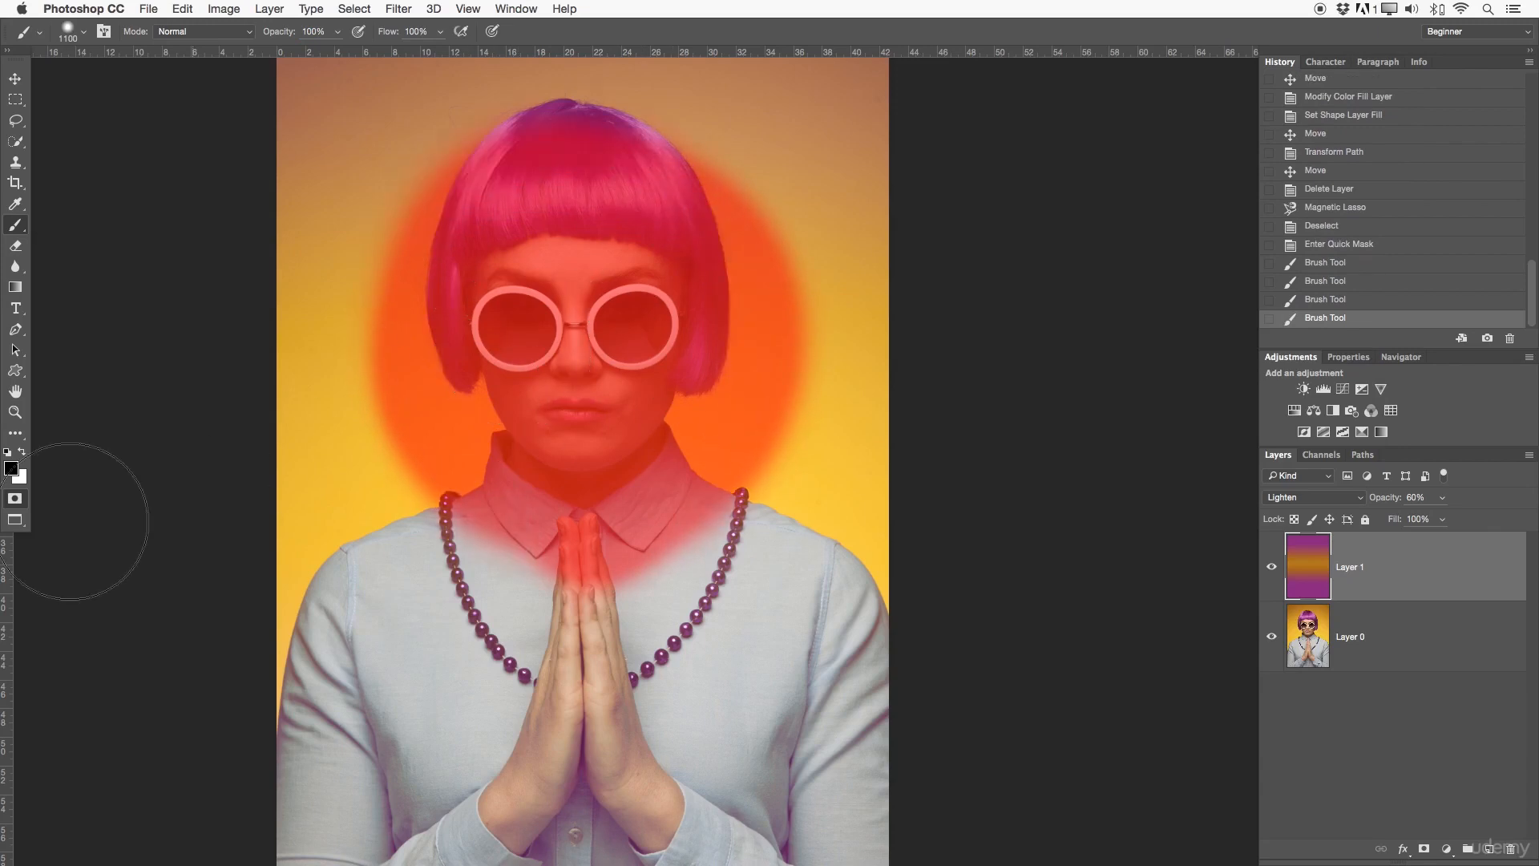
Step: Toggle Quick Mask mode to view the painted head mask as a selection, exit the mode, and deselect
click(15, 498)
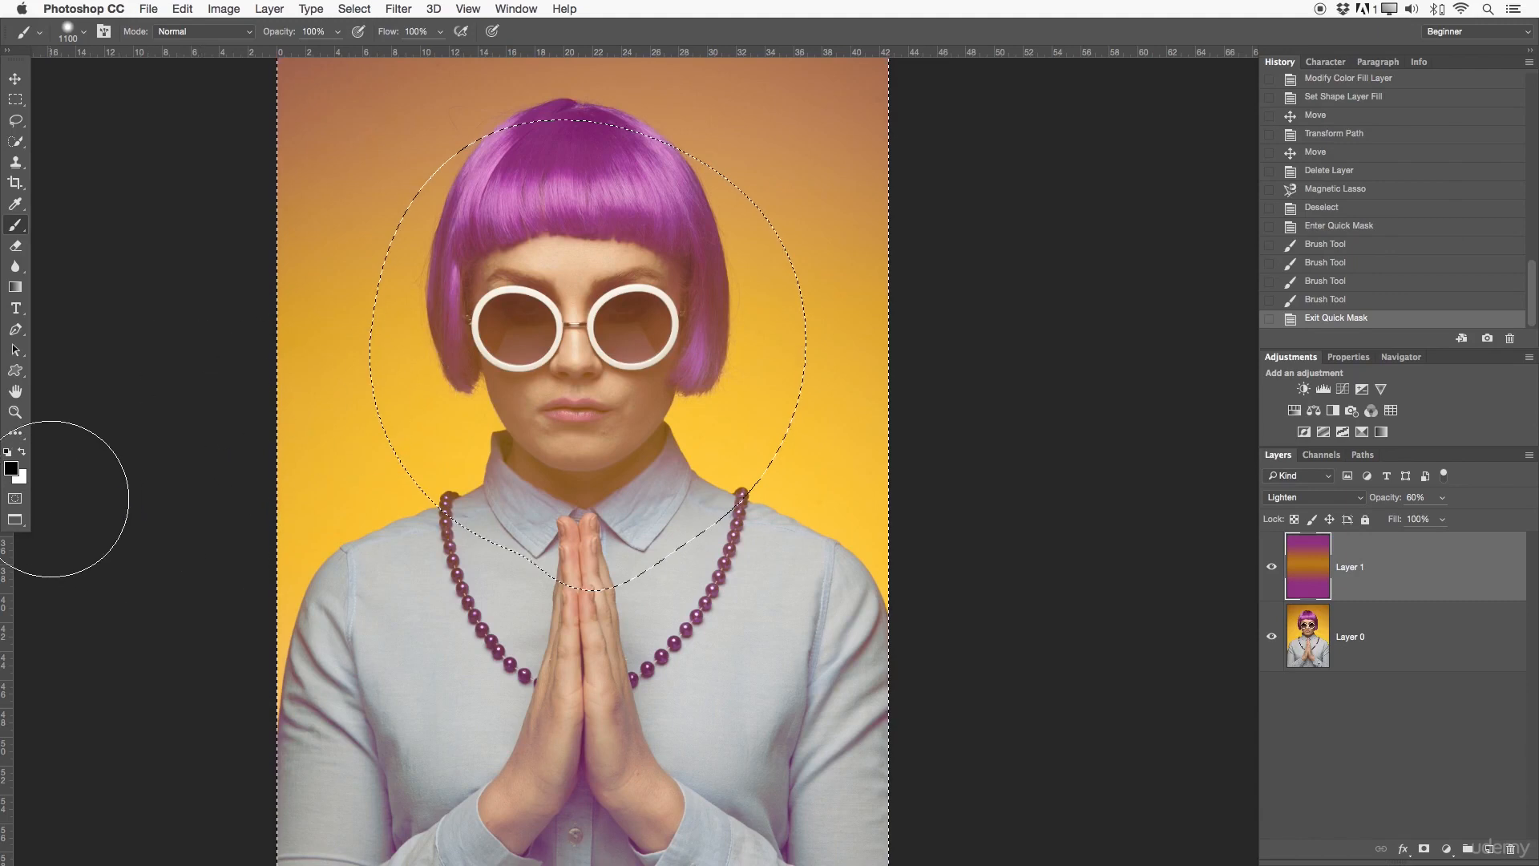
click(16, 495)
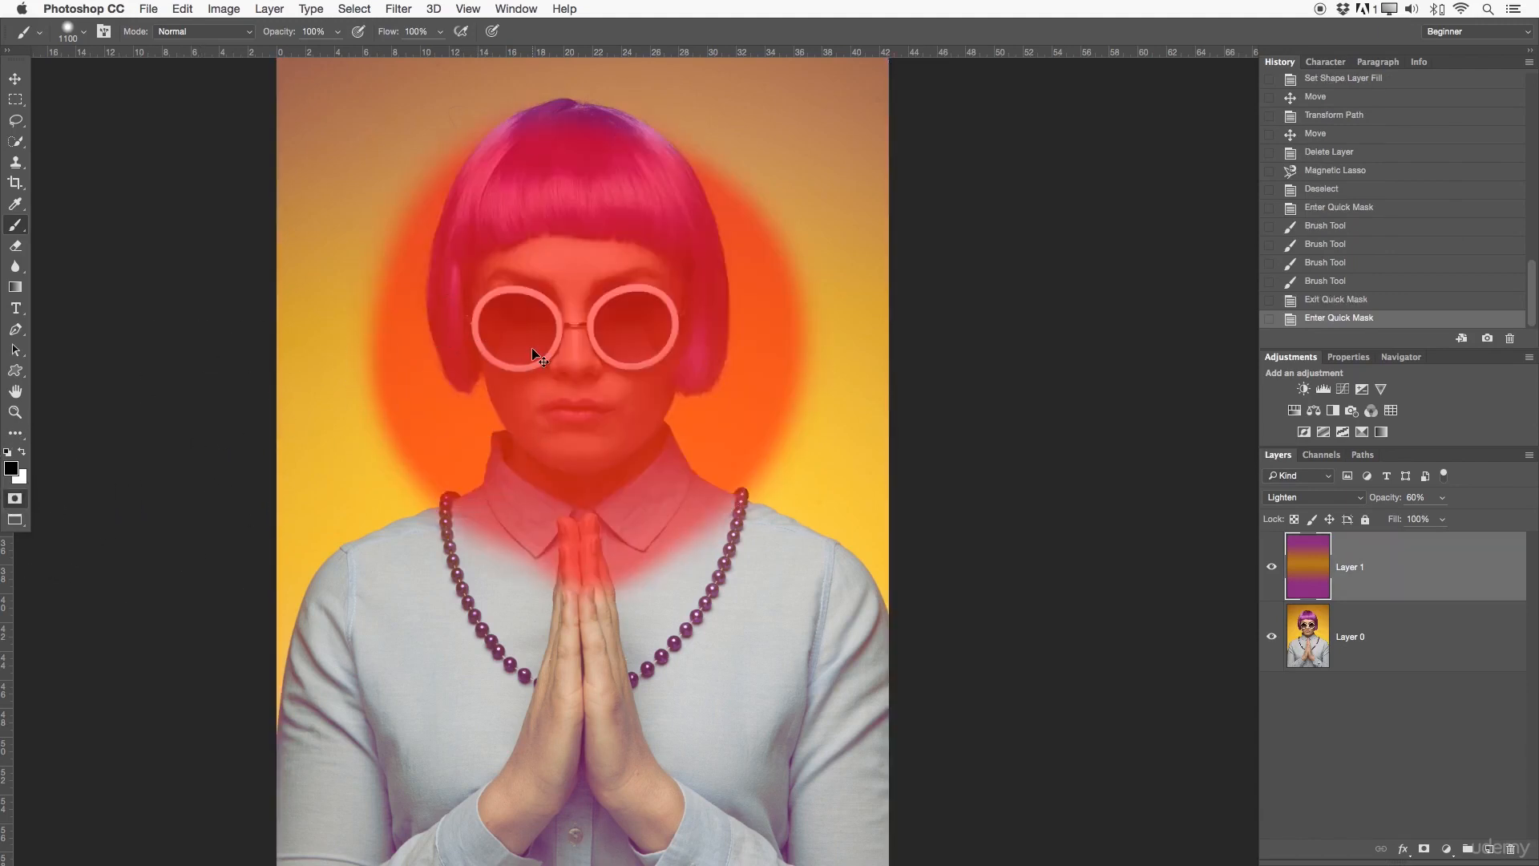
key(z)
mouse_move(543, 362)
mouse_down()
mouse_move(591, 384)
mouse_move(535, 372)
mouse_up()
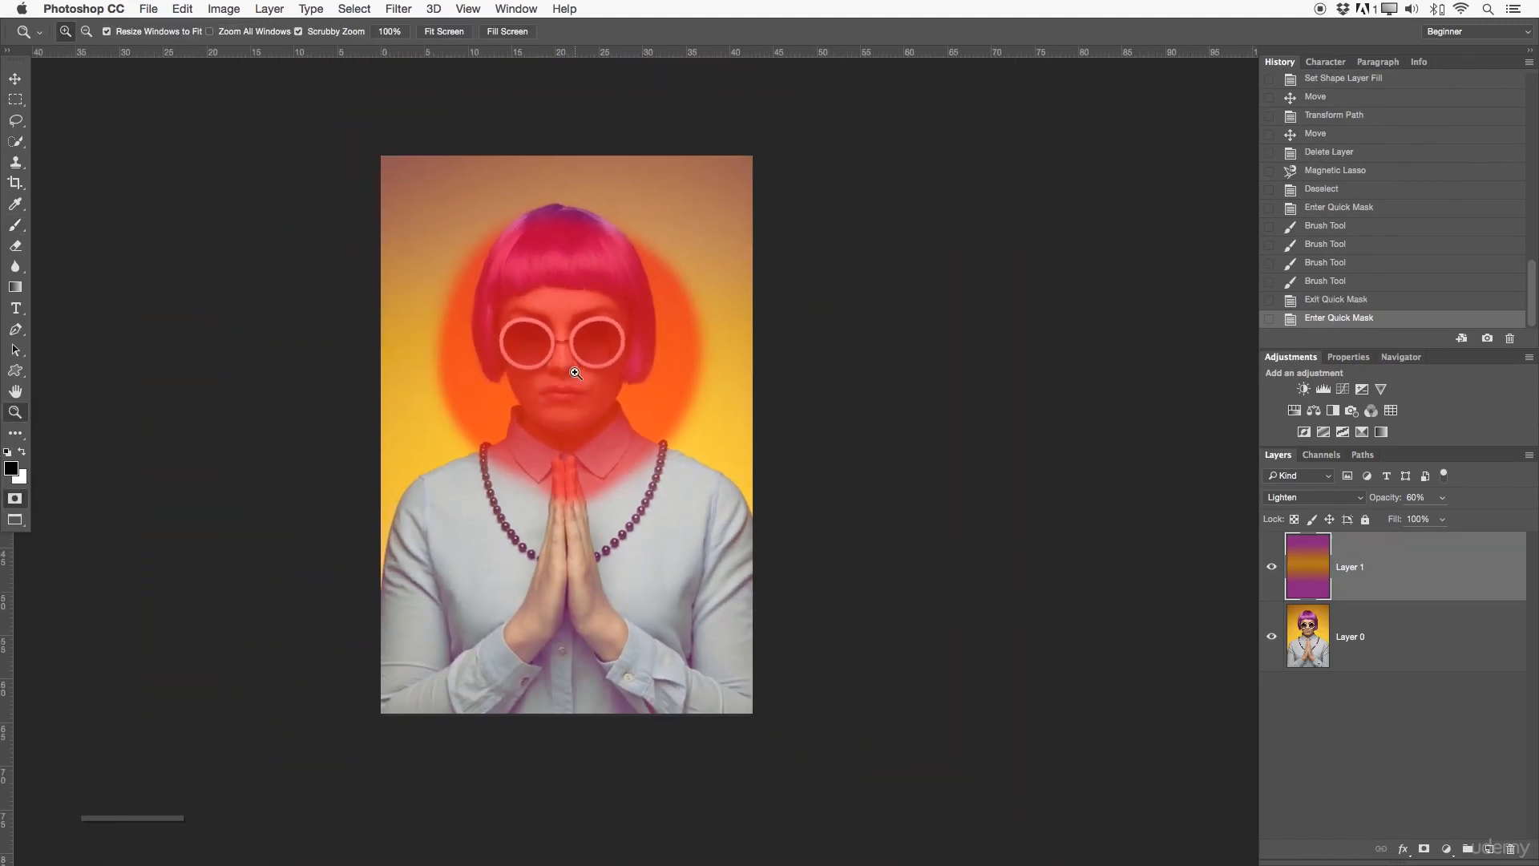
key(q)
key(super+d)
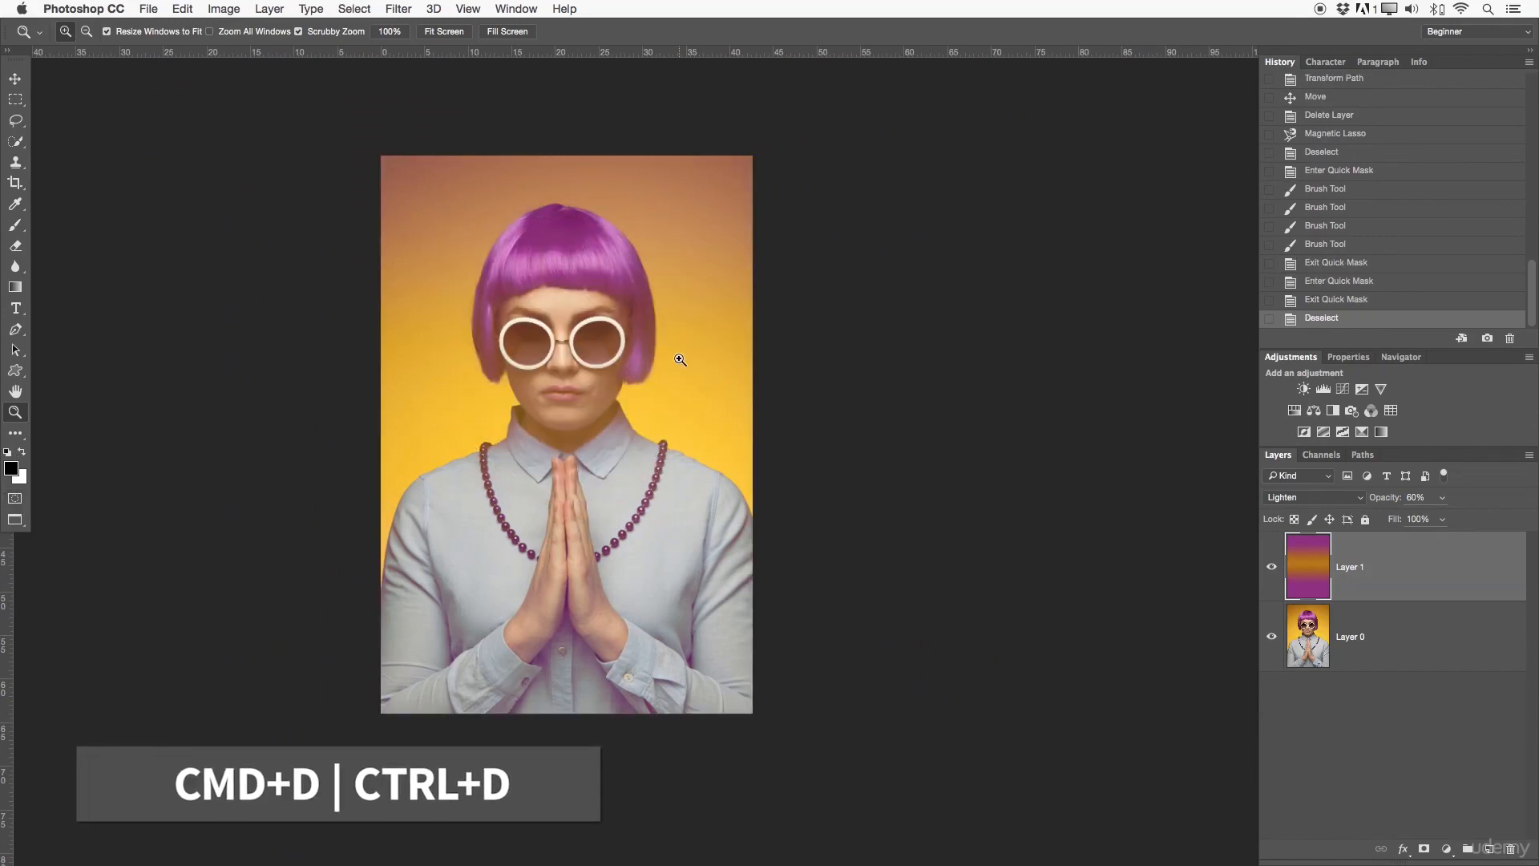
Step: Enter Quick Mask mode again and set up a hard-edged brush of size 125 for masking a sunglasses lens
click(15, 499)
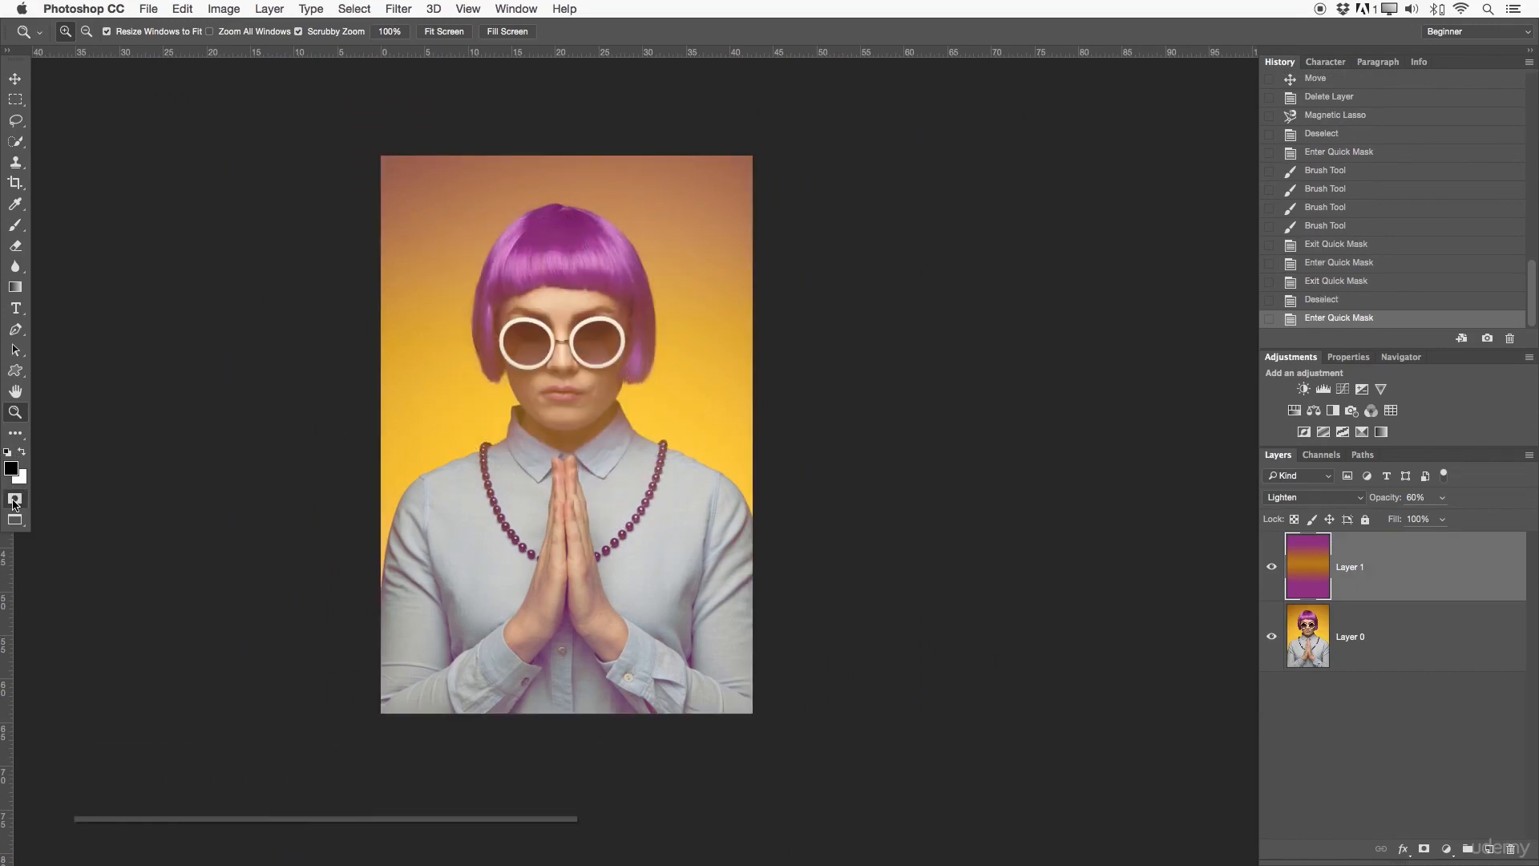
click(14, 231)
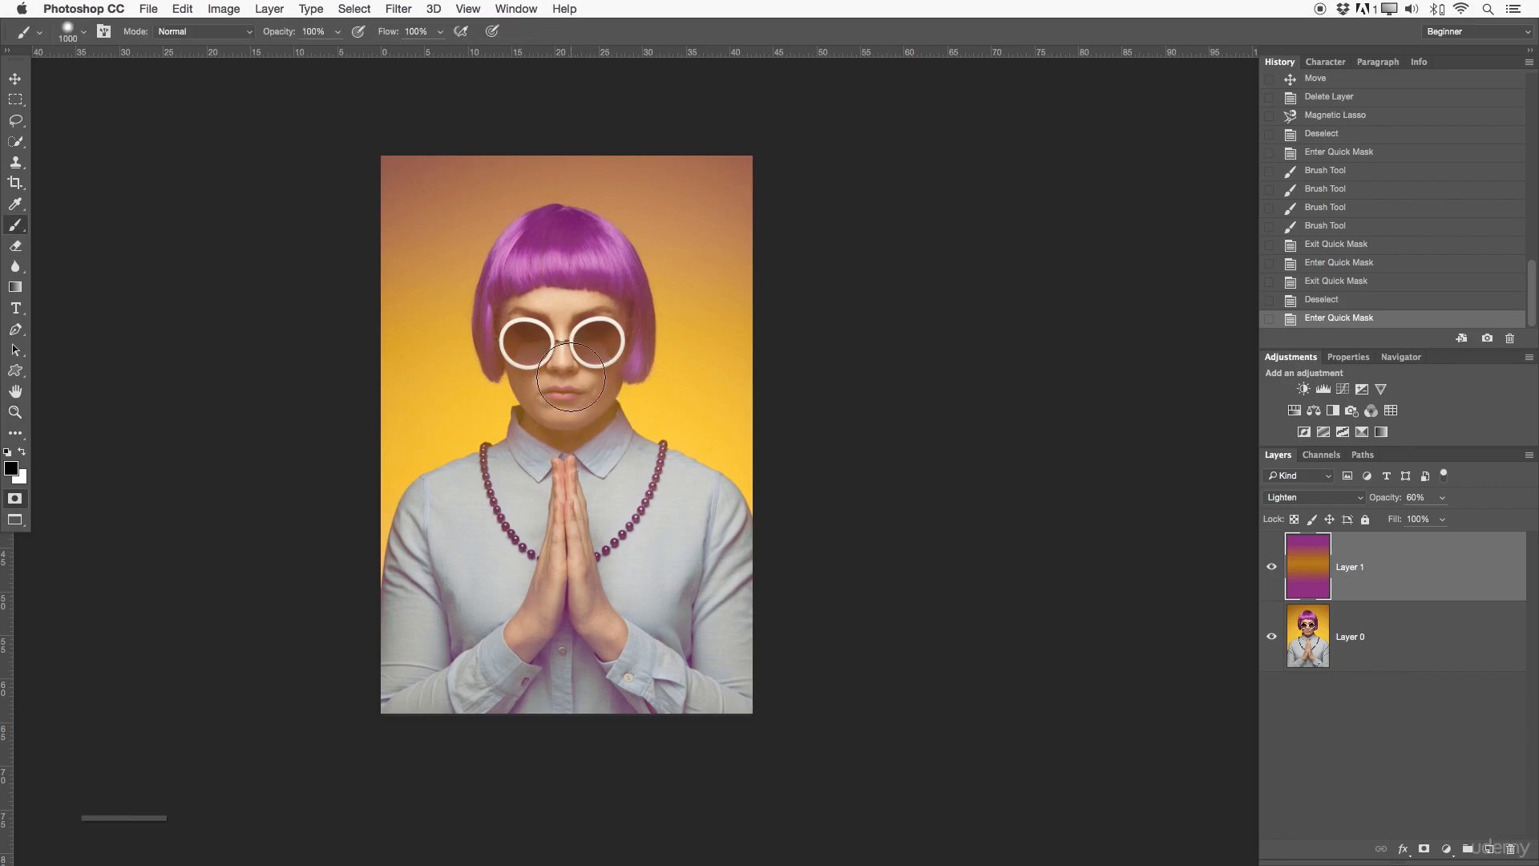
mouse_move(563, 409)
mouse_down()
mouse_move(642, 416)
mouse_move(625, 214)
mouse_move(624, 568)
mouse_up()
drag(578, 360, 888, 431)
click(880, 447)
key(b)
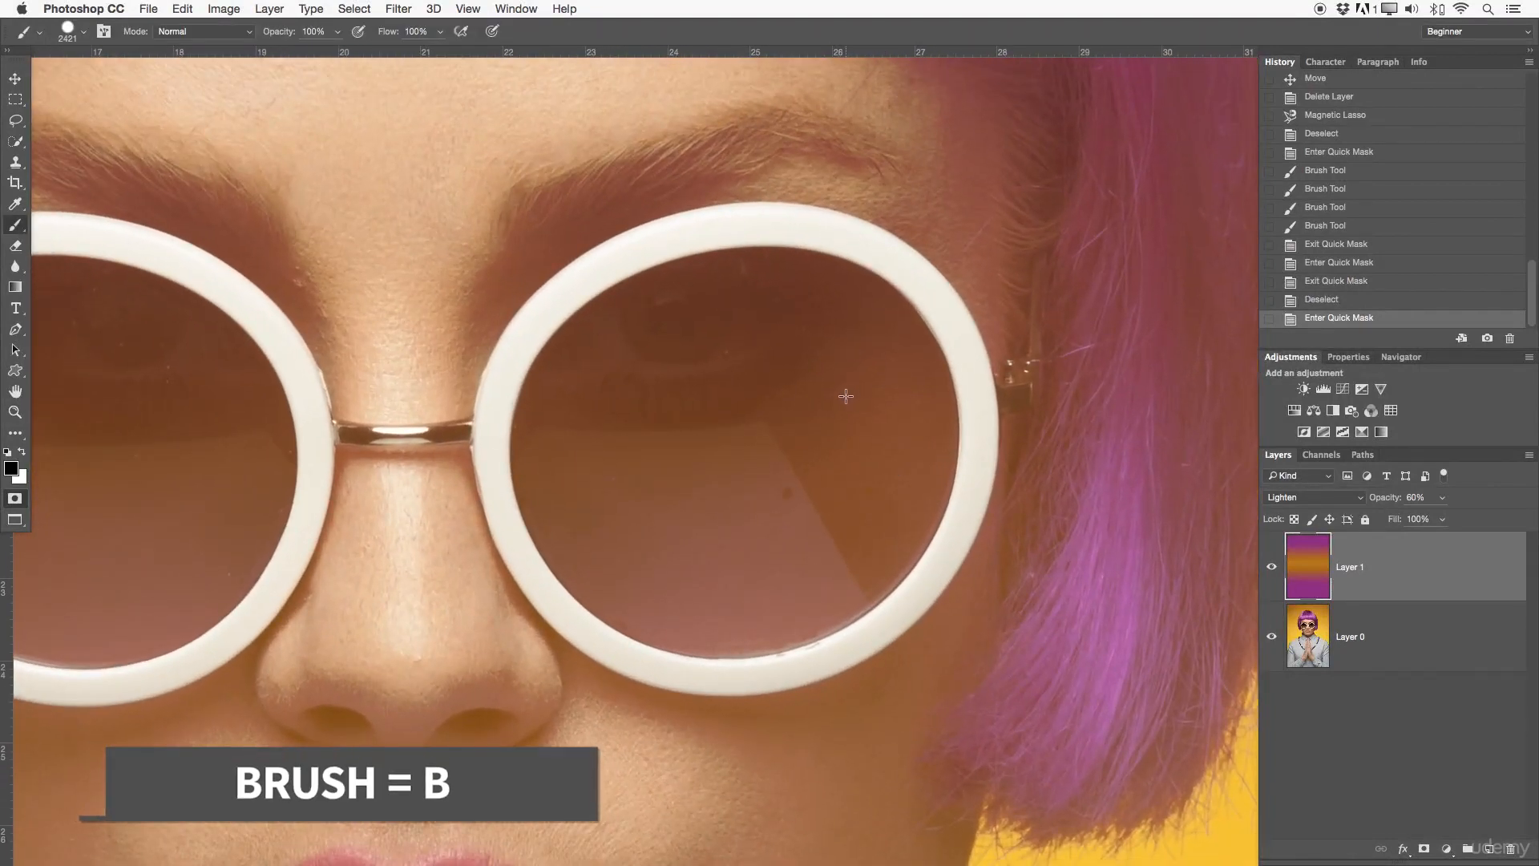
mouse_move(839, 391)
mouse_down()
mouse_move(601, 377)
mouse_move(316, 431)
mouse_up()
ctrl+alt+drag(838, 498, 488, 505)
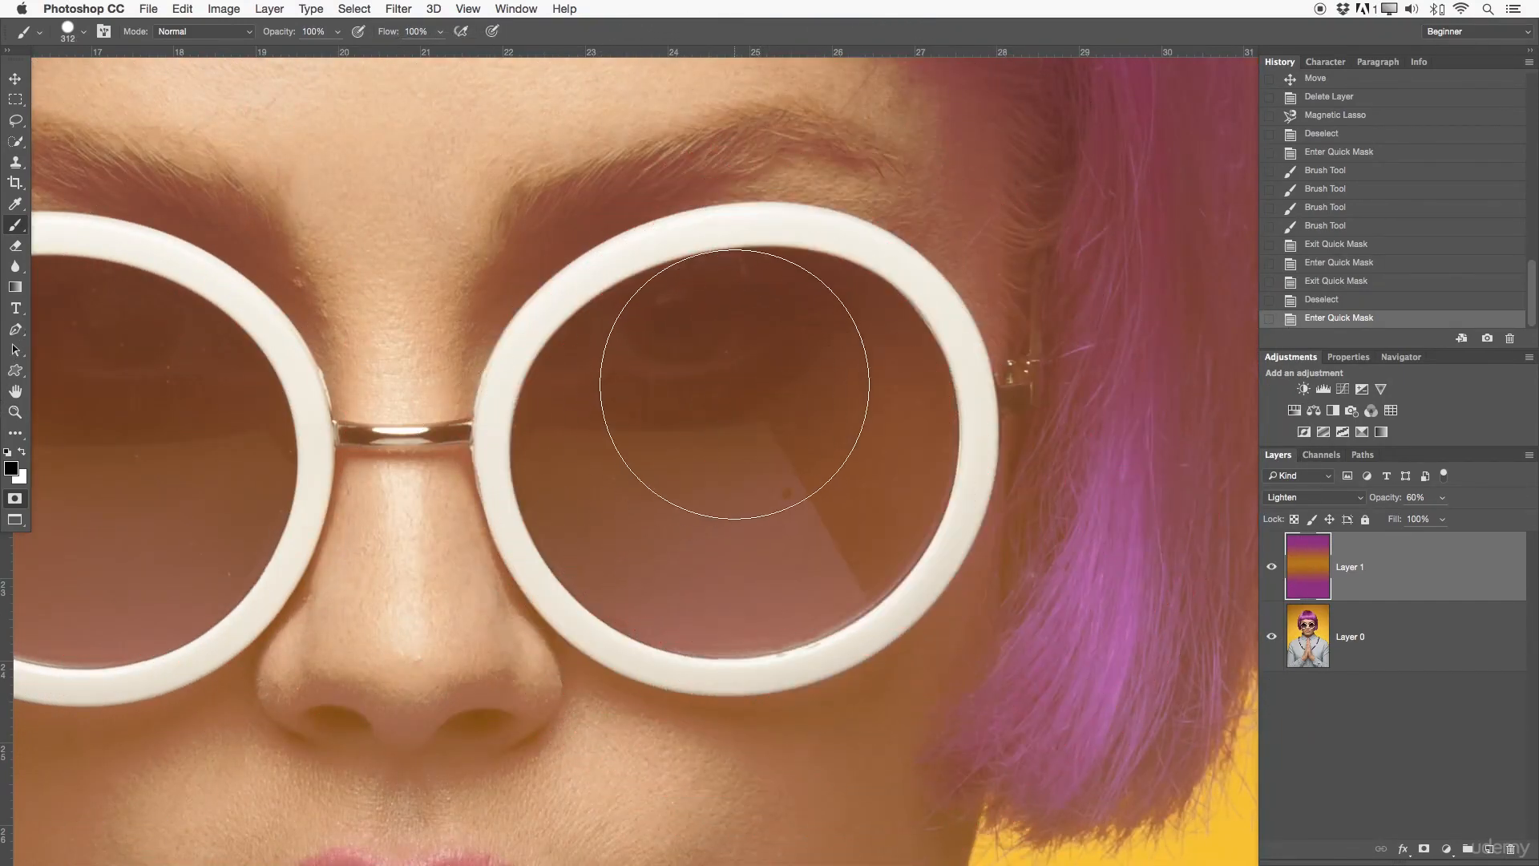
key(bracketleft)
key(bracketleft)
key(bracketleft)
key(bracketleft)
key(bracketleft)
key(bracketleft)
Step: Paint a solid mask over the sunglasses lens nearest the loose purple hair, and exit Quick Mask to convert it into a selection
mouse_move(760, 364)
mouse_down()
mouse_move(690, 306)
mouse_move(615, 348)
mouse_move(568, 408)
mouse_move(586, 498)
mouse_move(654, 563)
mouse_move(892, 421)
mouse_move(731, 392)
mouse_move(678, 313)
mouse_move(730, 396)
mouse_move(738, 365)
mouse_move(806, 372)
mouse_move(814, 355)
mouse_move(736, 310)
mouse_move(793, 298)
mouse_move(712, 295)
mouse_move(811, 302)
mouse_move(895, 355)
mouse_move(905, 426)
mouse_move(868, 541)
mouse_move(908, 442)
mouse_move(860, 551)
mouse_move(762, 609)
mouse_move(685, 599)
mouse_move(564, 526)
mouse_move(552, 448)
mouse_move(571, 530)
mouse_move(653, 585)
mouse_move(638, 588)
mouse_move(723, 617)
mouse_move(819, 578)
mouse_move(846, 541)
mouse_move(805, 592)
mouse_move(759, 610)
mouse_move(829, 586)
mouse_move(865, 519)
mouse_move(848, 461)
mouse_move(572, 425)
mouse_move(633, 299)
mouse_move(700, 275)
mouse_move(726, 289)
mouse_move(611, 326)
mouse_move(558, 399)
mouse_move(614, 483)
mouse_move(672, 339)
mouse_move(741, 282)
mouse_move(801, 280)
mouse_move(894, 339)
mouse_move(915, 407)
mouse_move(877, 539)
mouse_up()
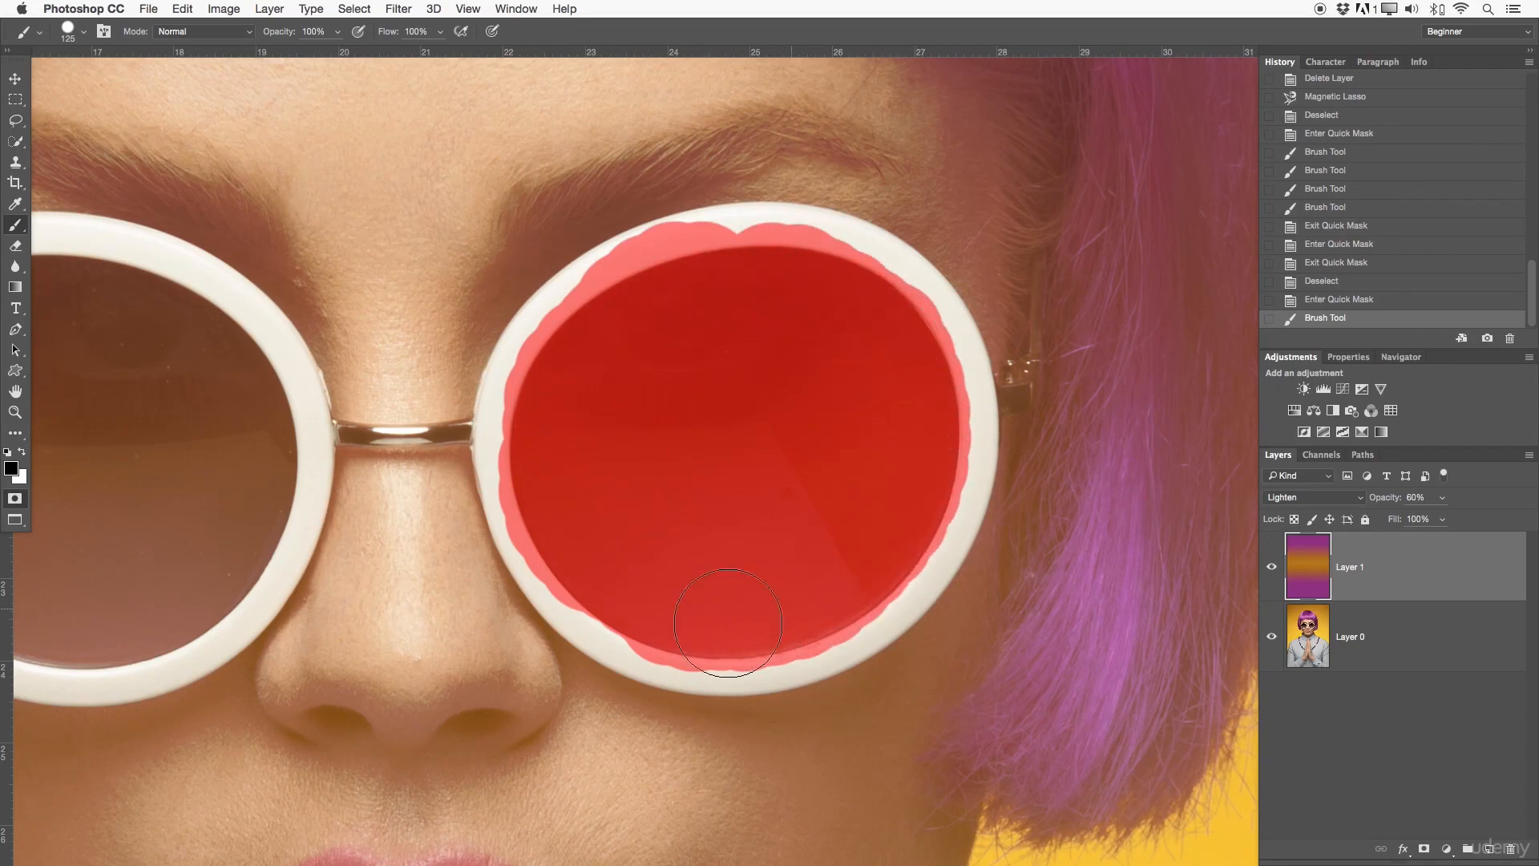
drag(552, 448, 563, 423)
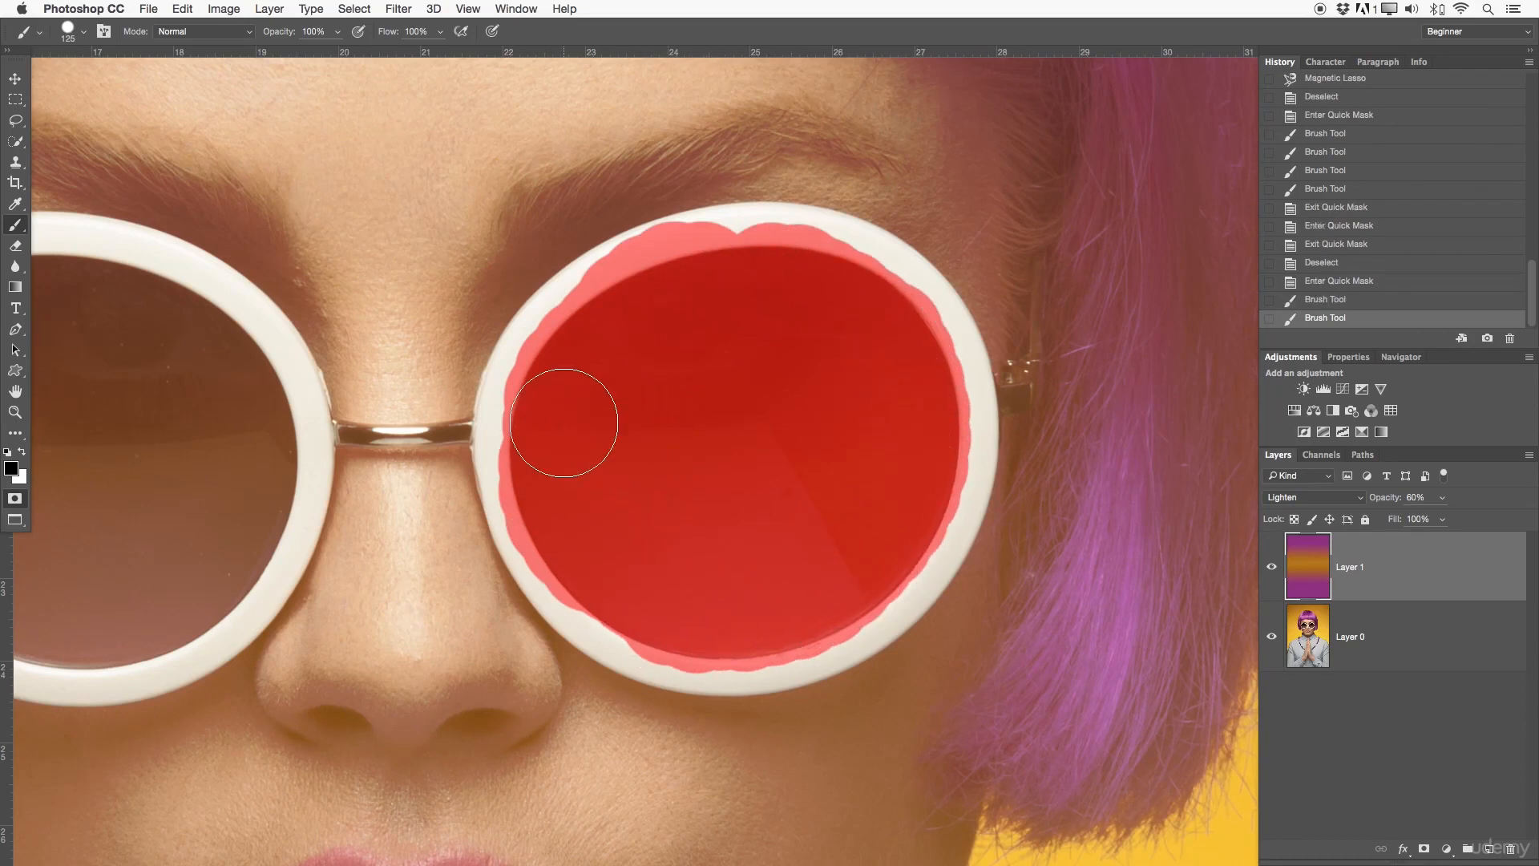
click(641, 601)
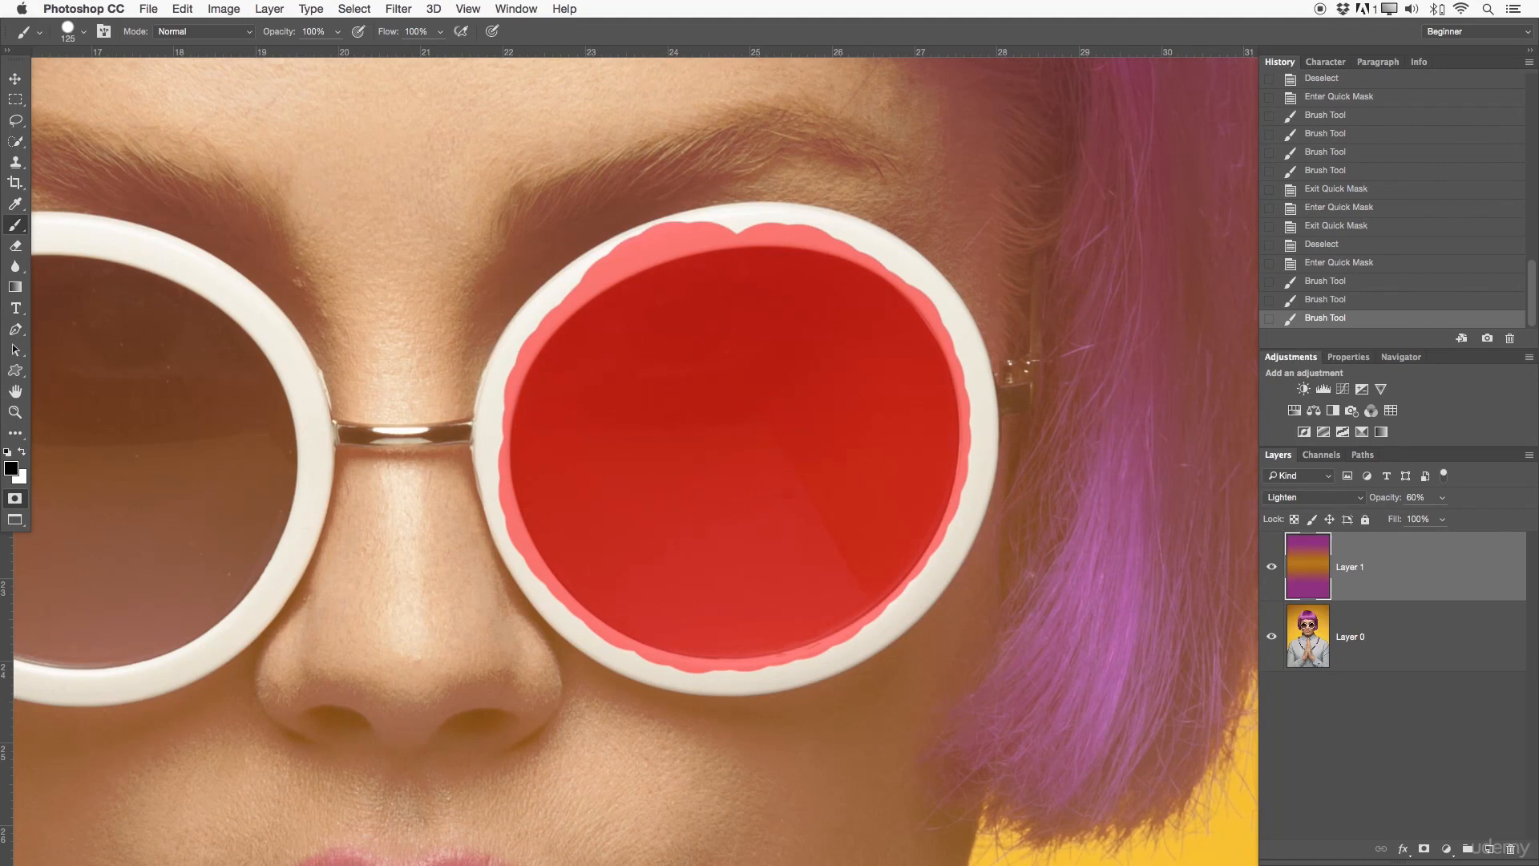
click(15, 501)
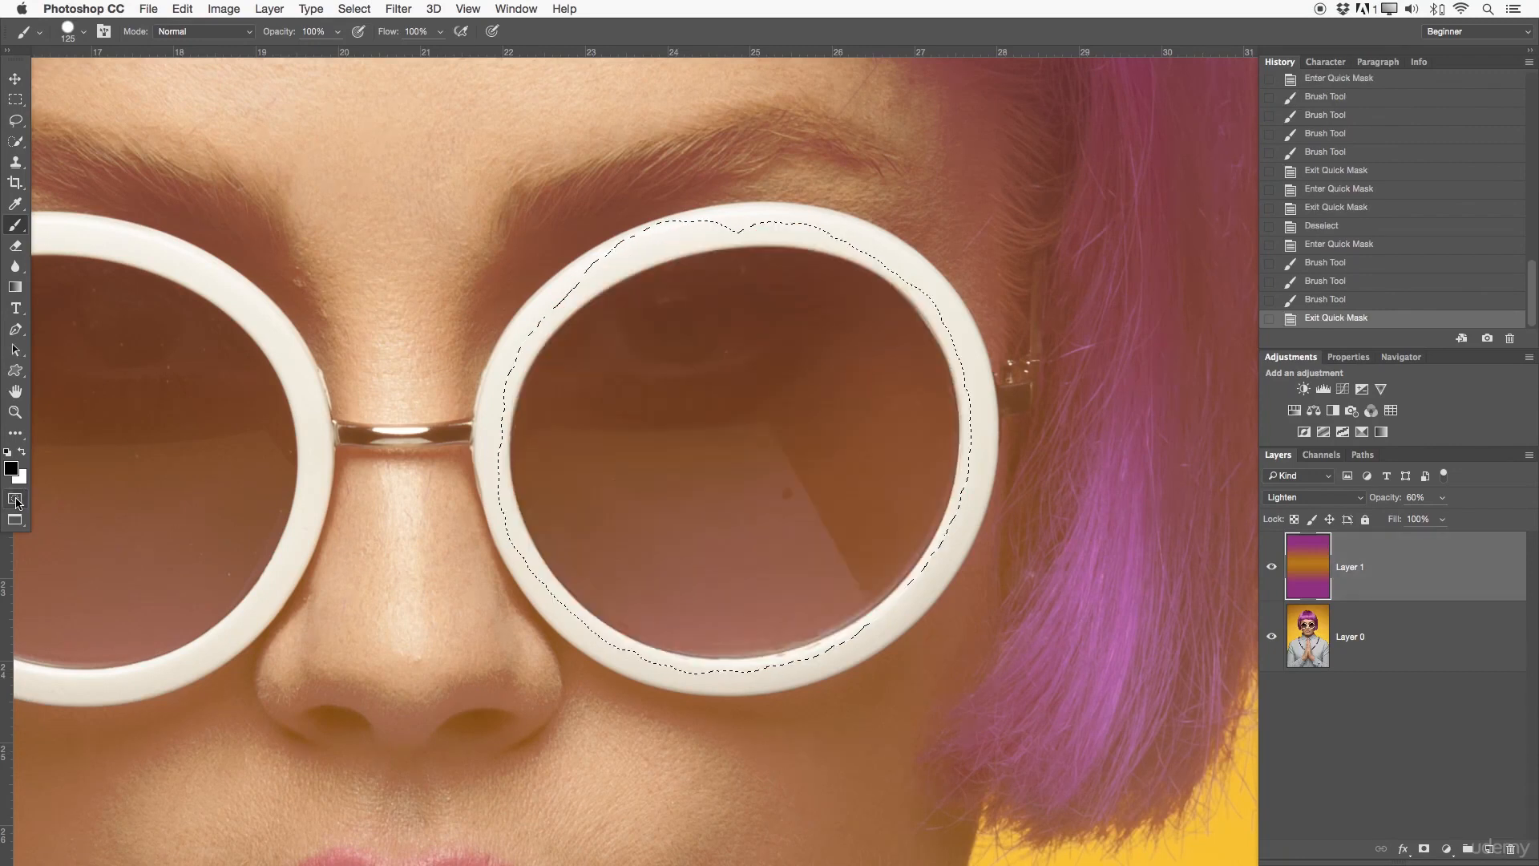
Step: Add a new empty layer above Layer 1 and deselect the lens selection
key(z)
alt+click(839, 392)
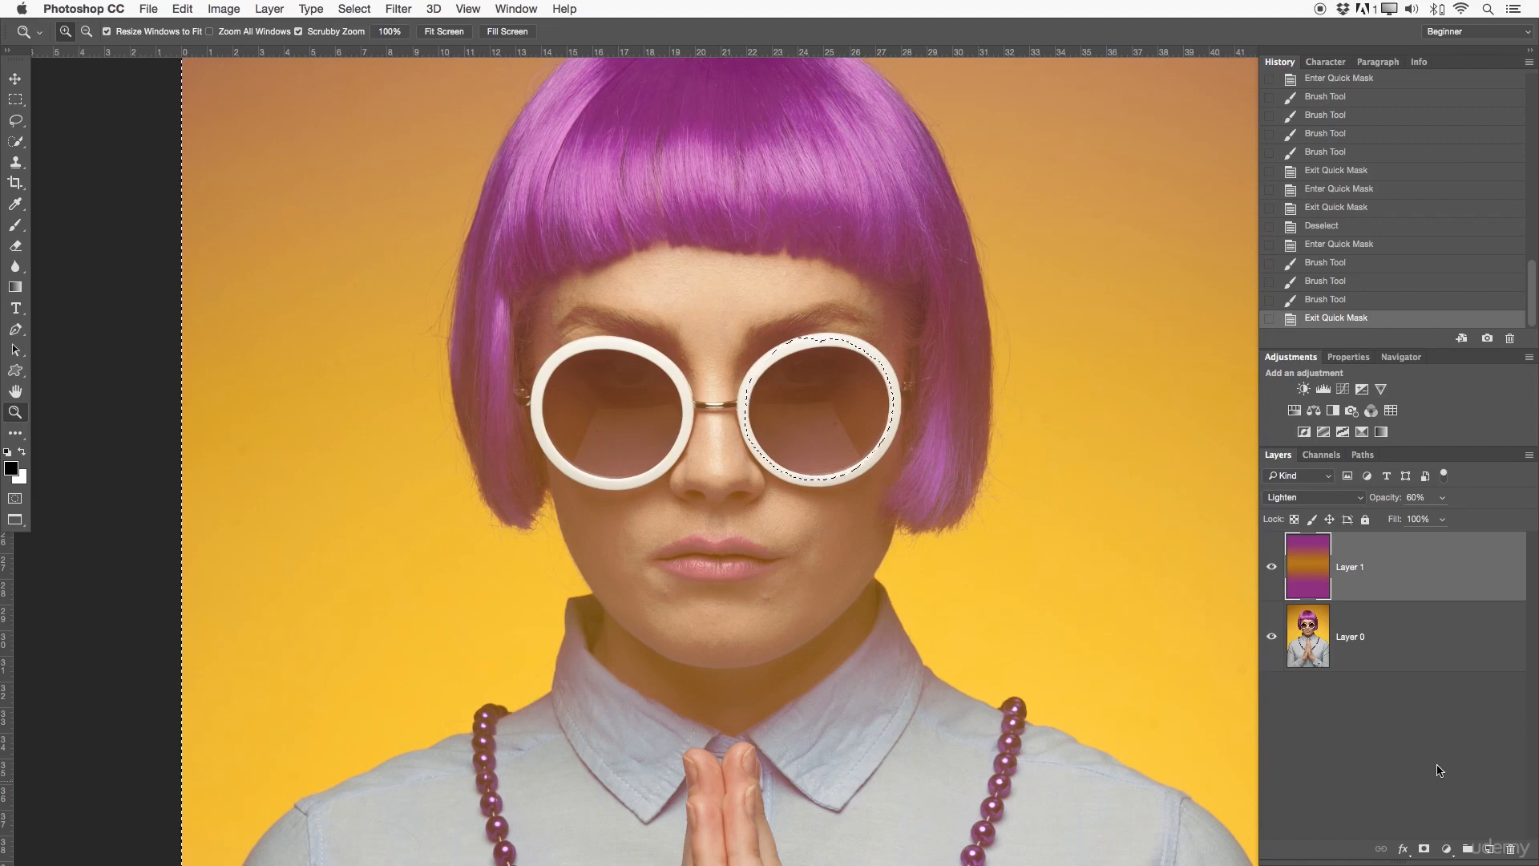
click(1489, 849)
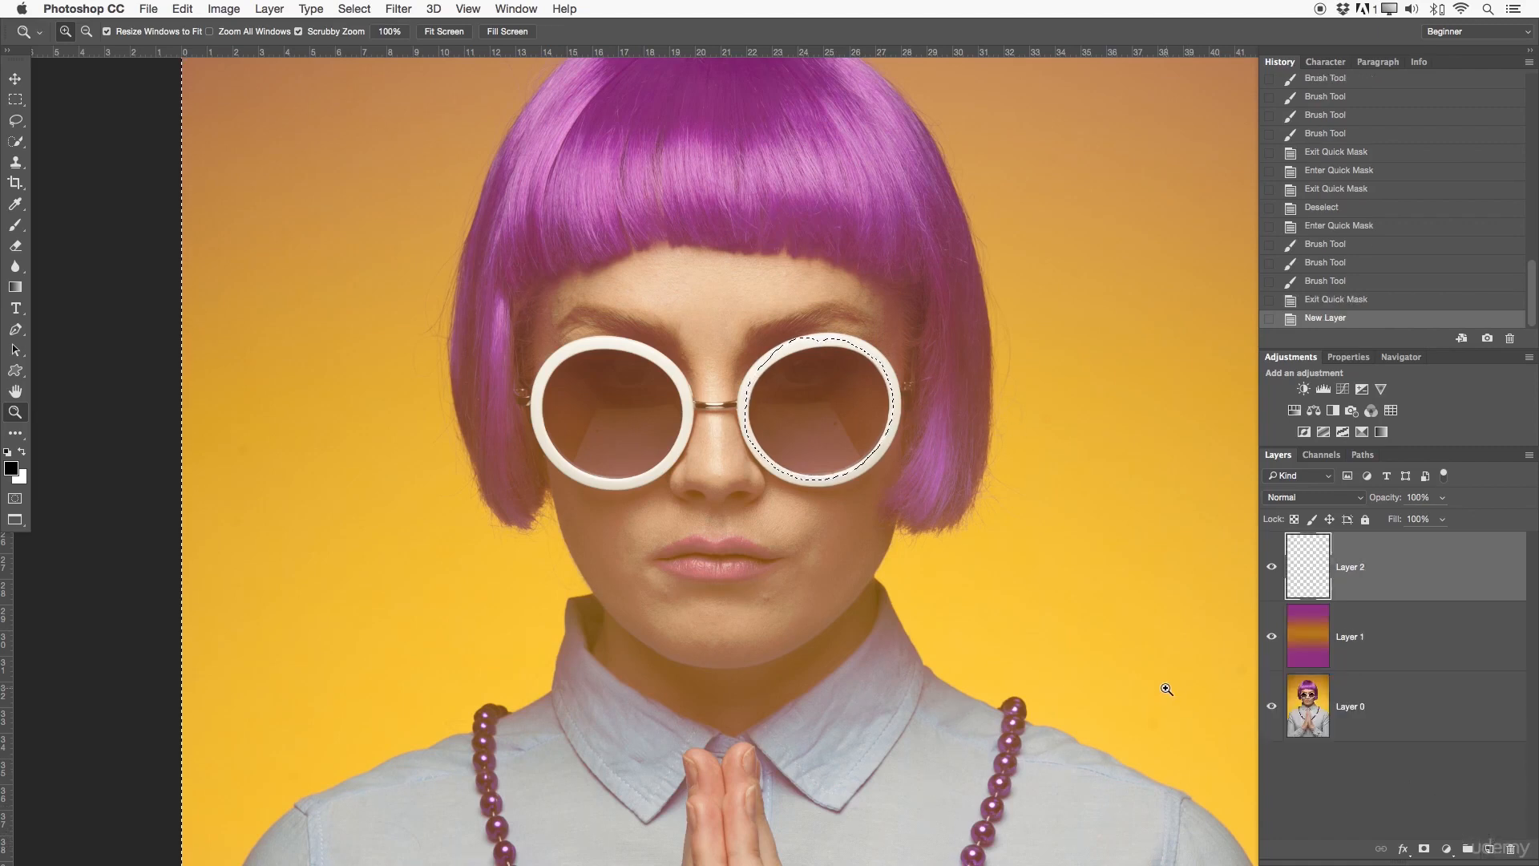
key(super+d)
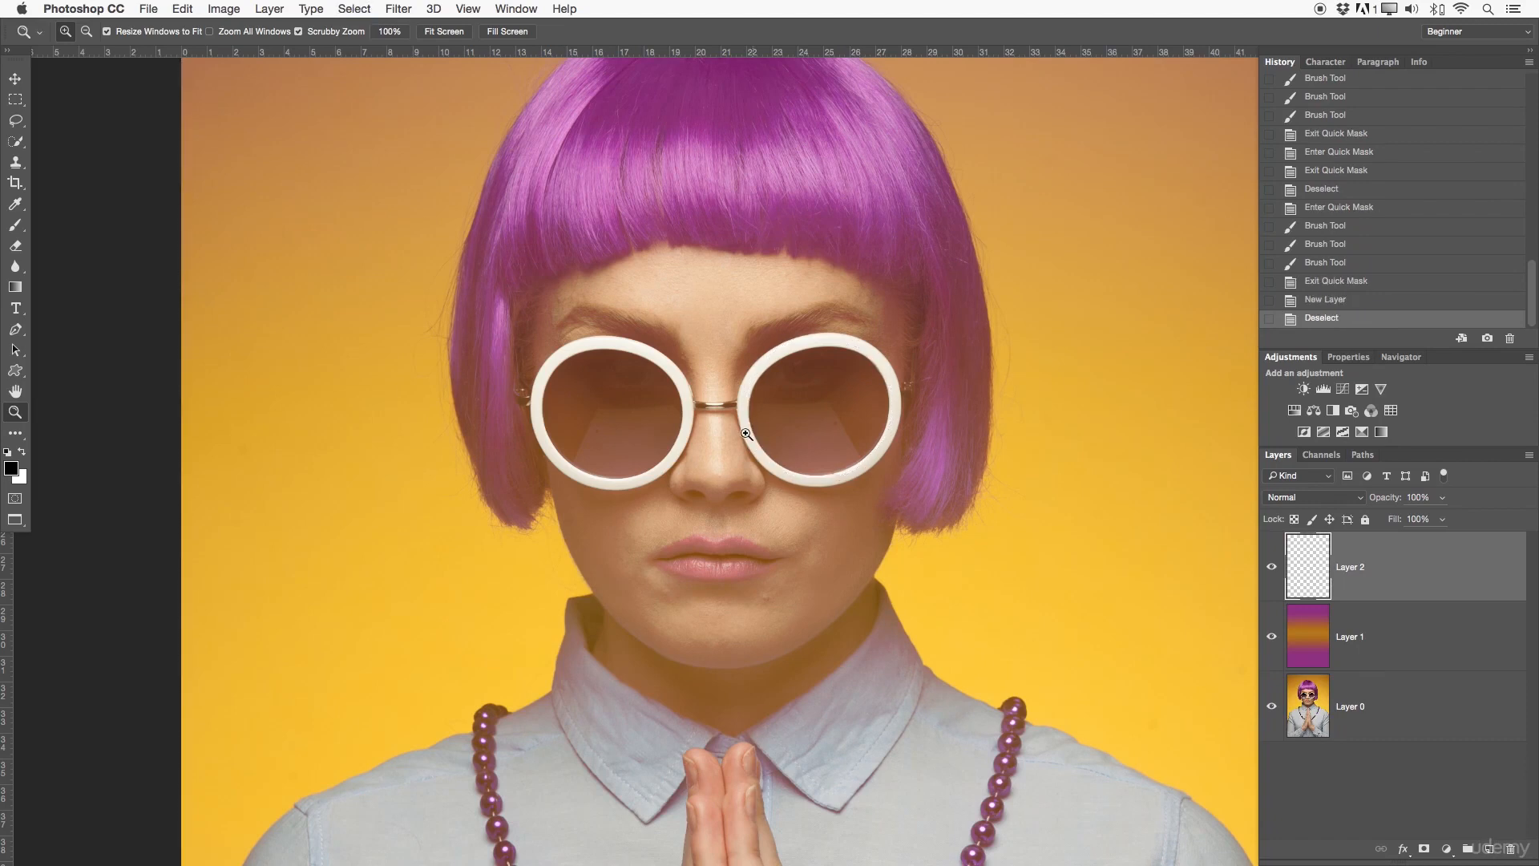
Step: Bring the whole portrait into view and switch Quick Mask mode on and off again
drag(731, 404, 677, 395)
drag(810, 415, 727, 346)
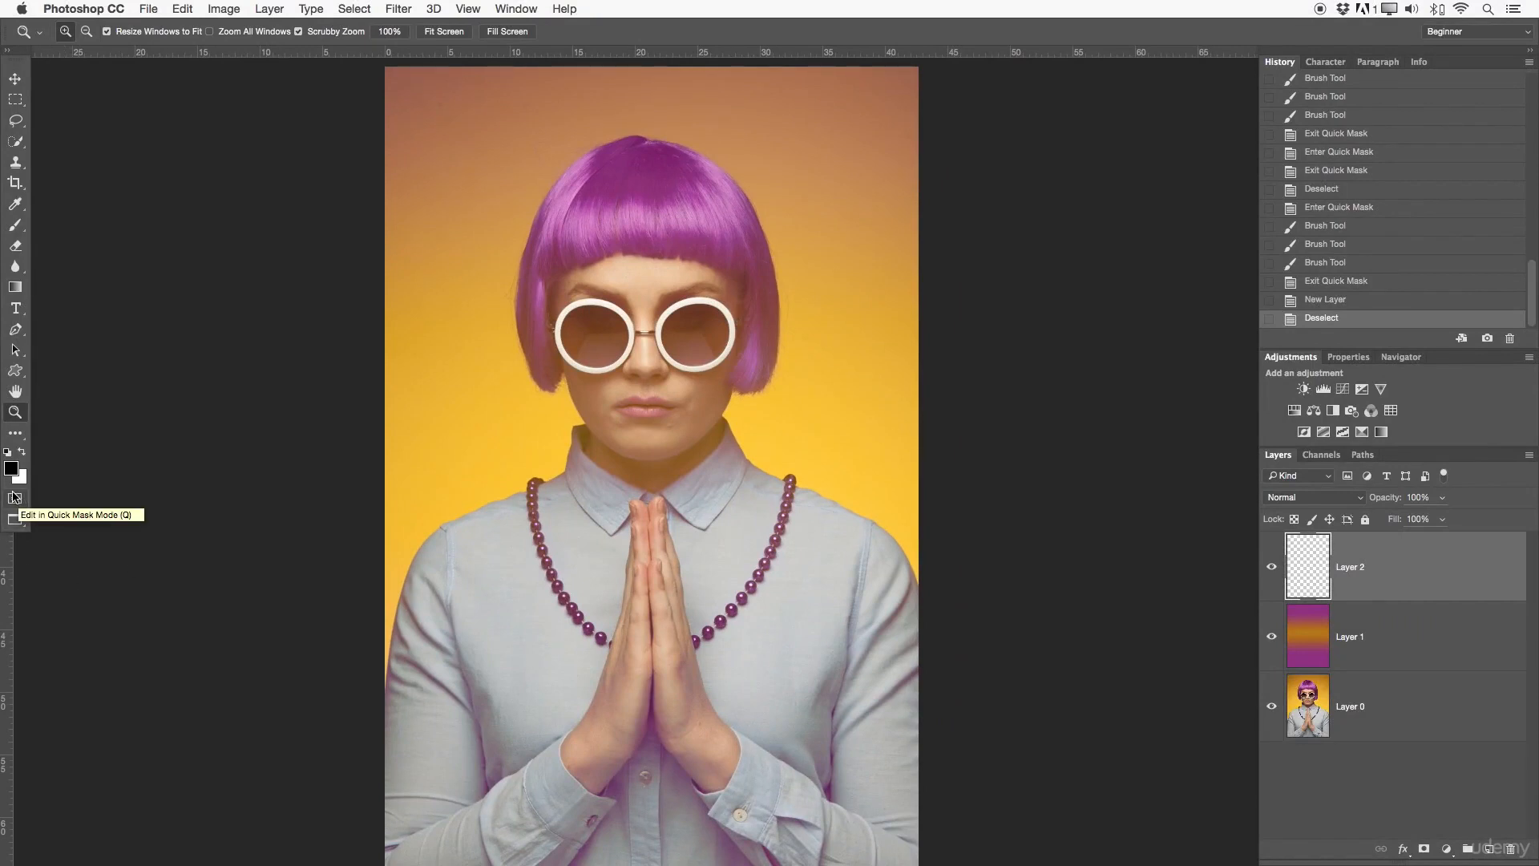
click(15, 498)
click(16, 498)
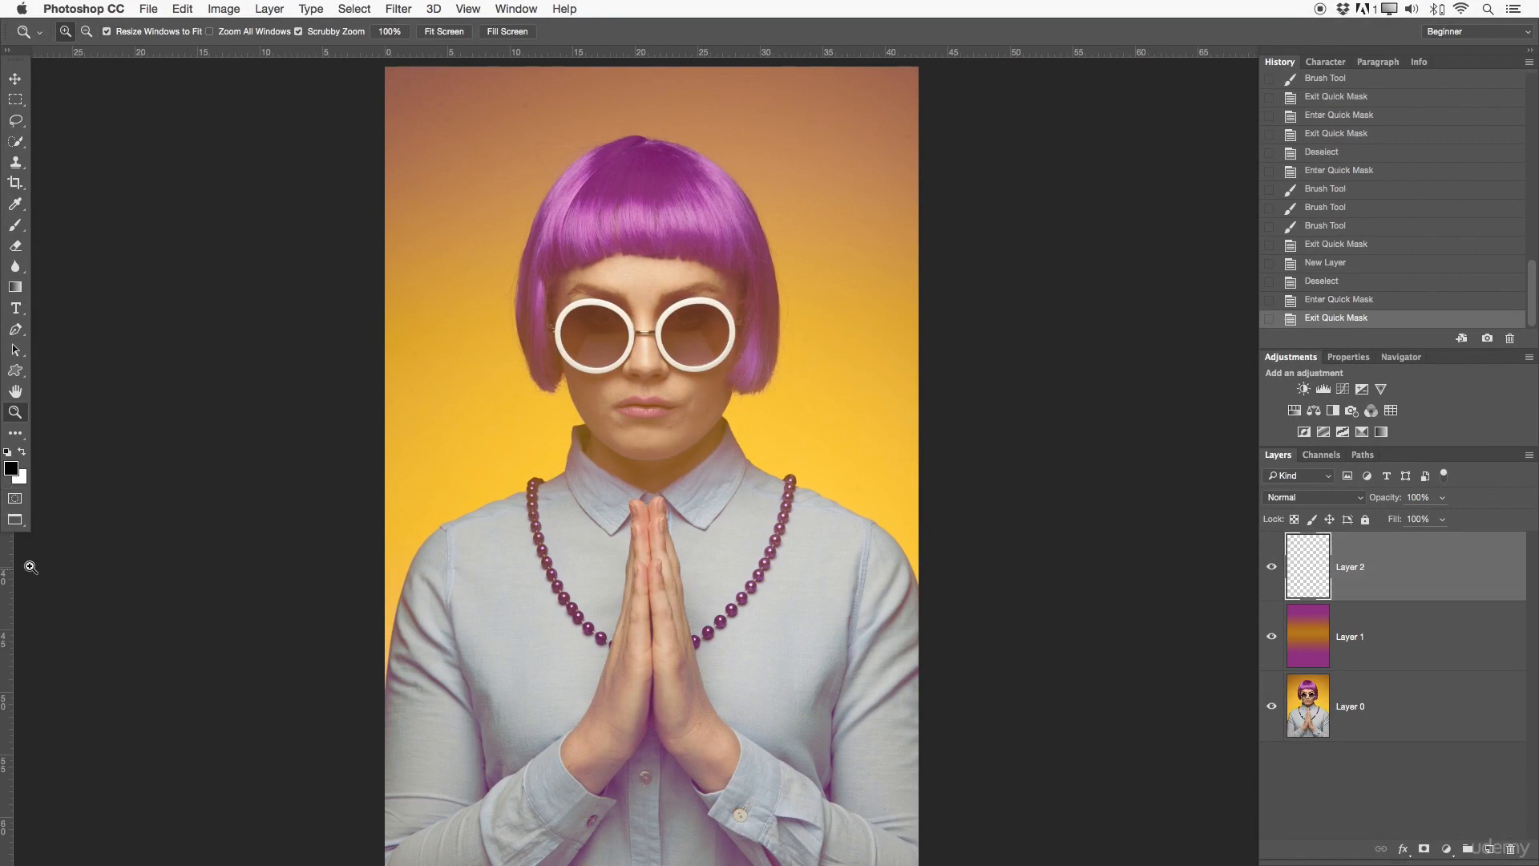
Step: Enter Full Screen Mode, and cycle through Standard Screen Mode back to full screen with the menu bar
click(16, 522)
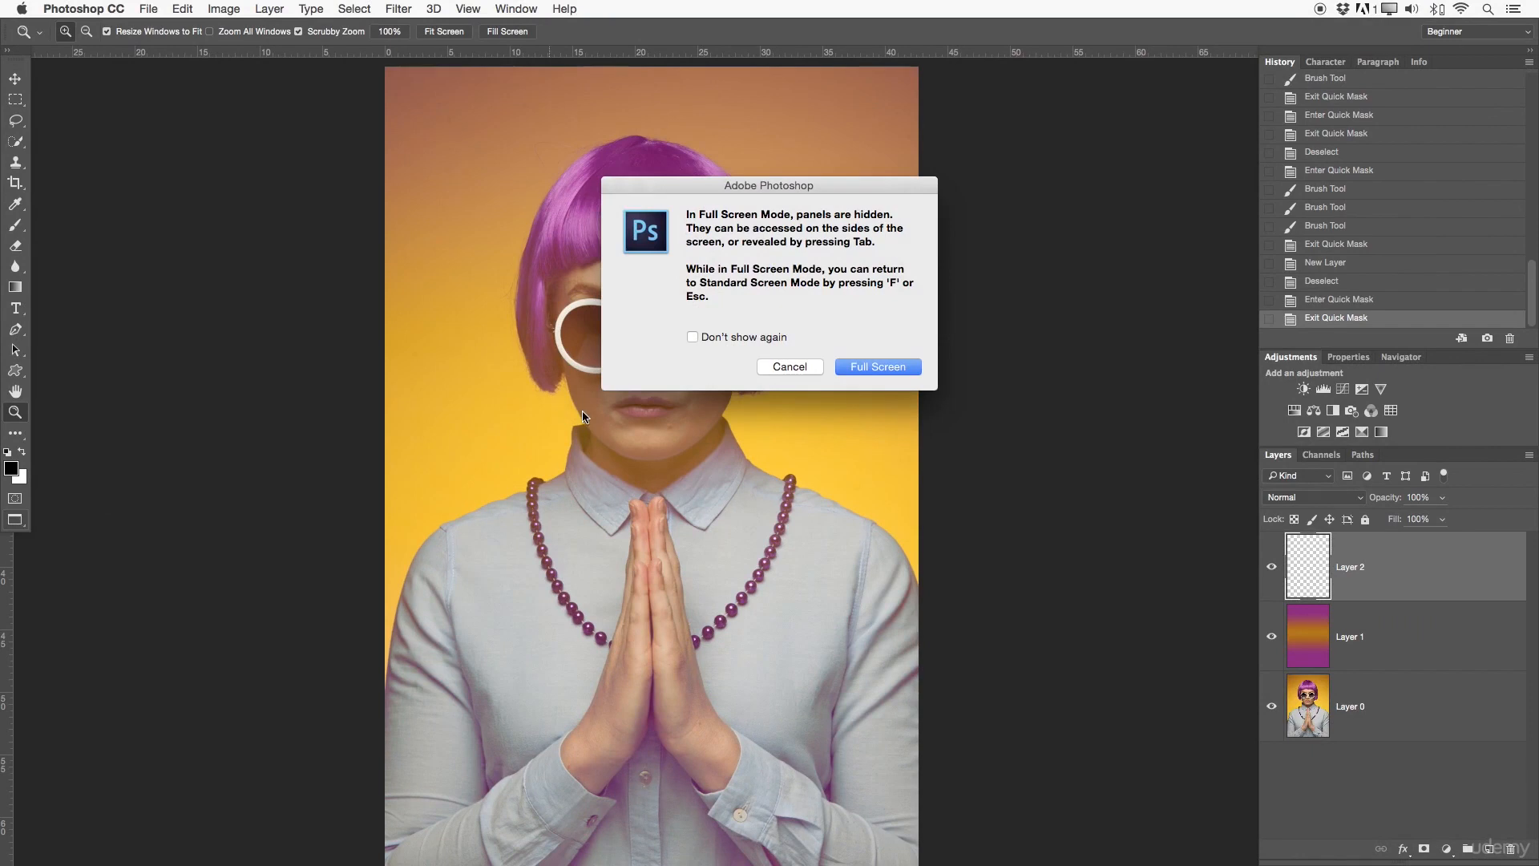
click(877, 367)
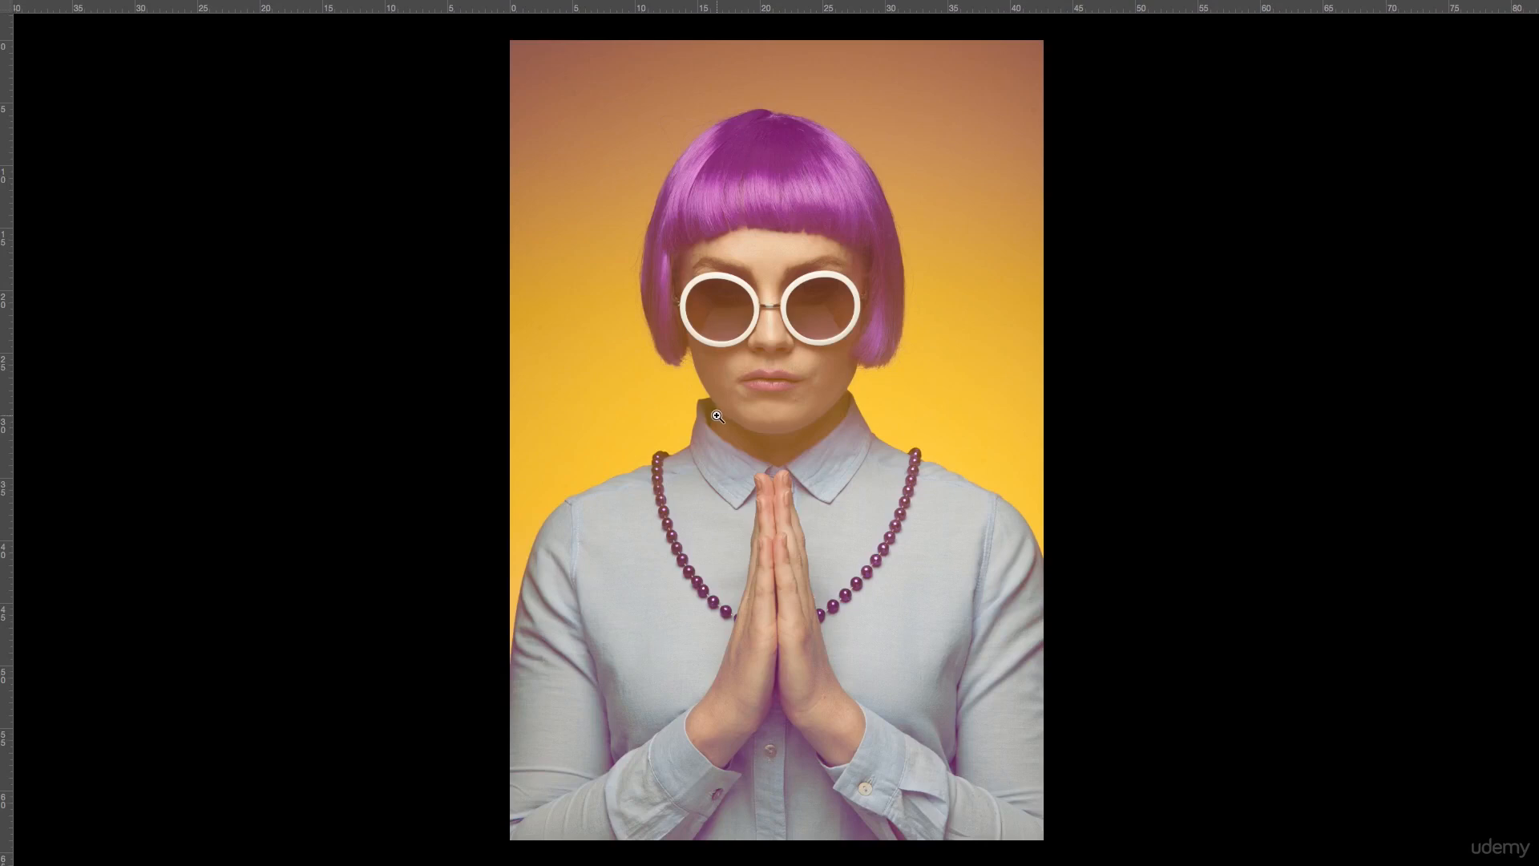
key(f)
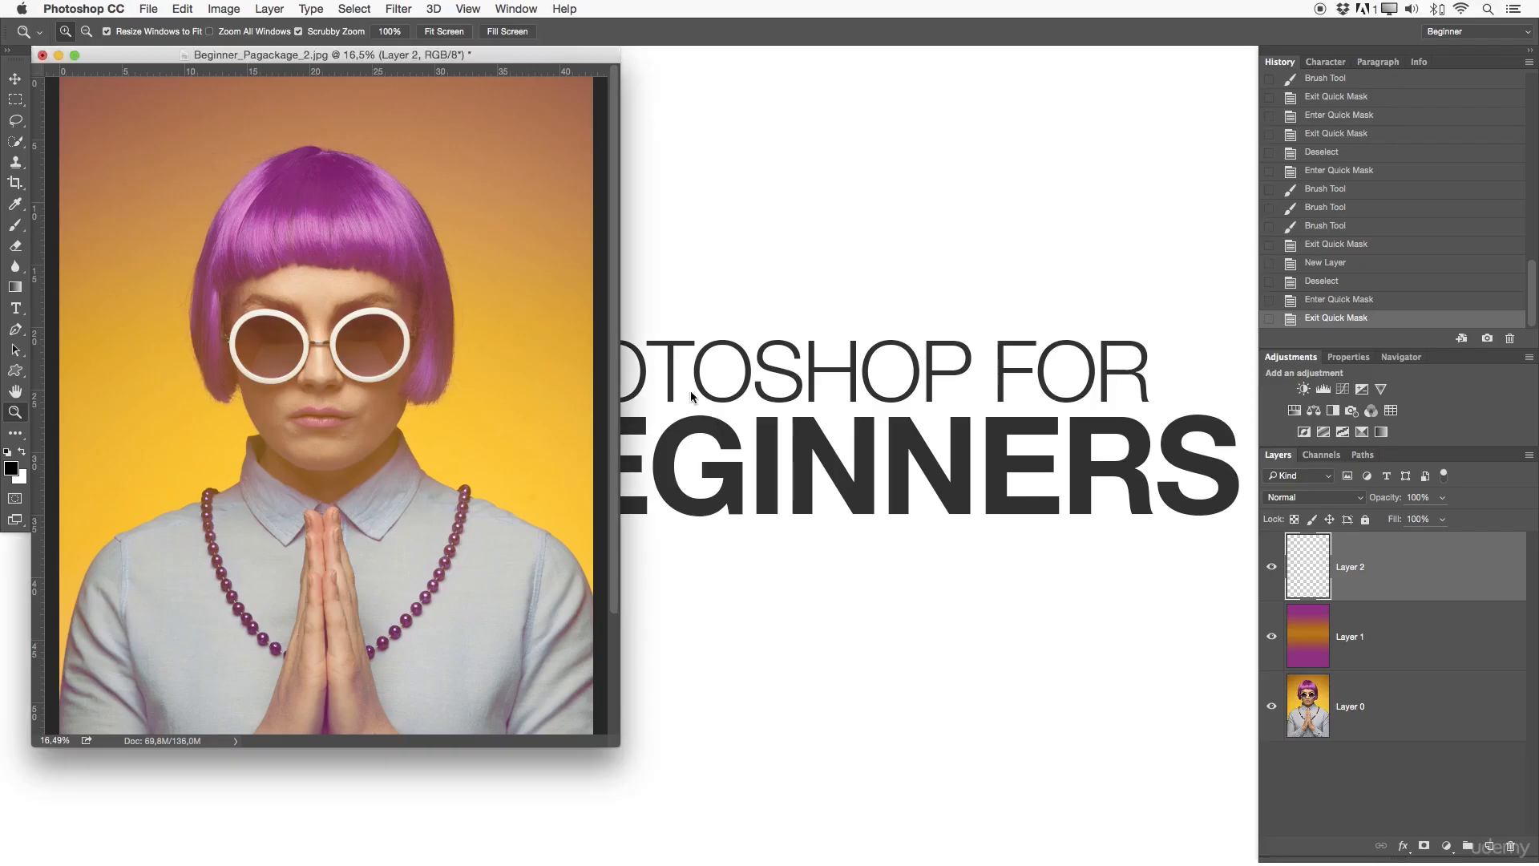
key(f)
mouse_move(709, 400)
mouse_down()
mouse_move(677, 388)
mouse_move(705, 411)
mouse_up()
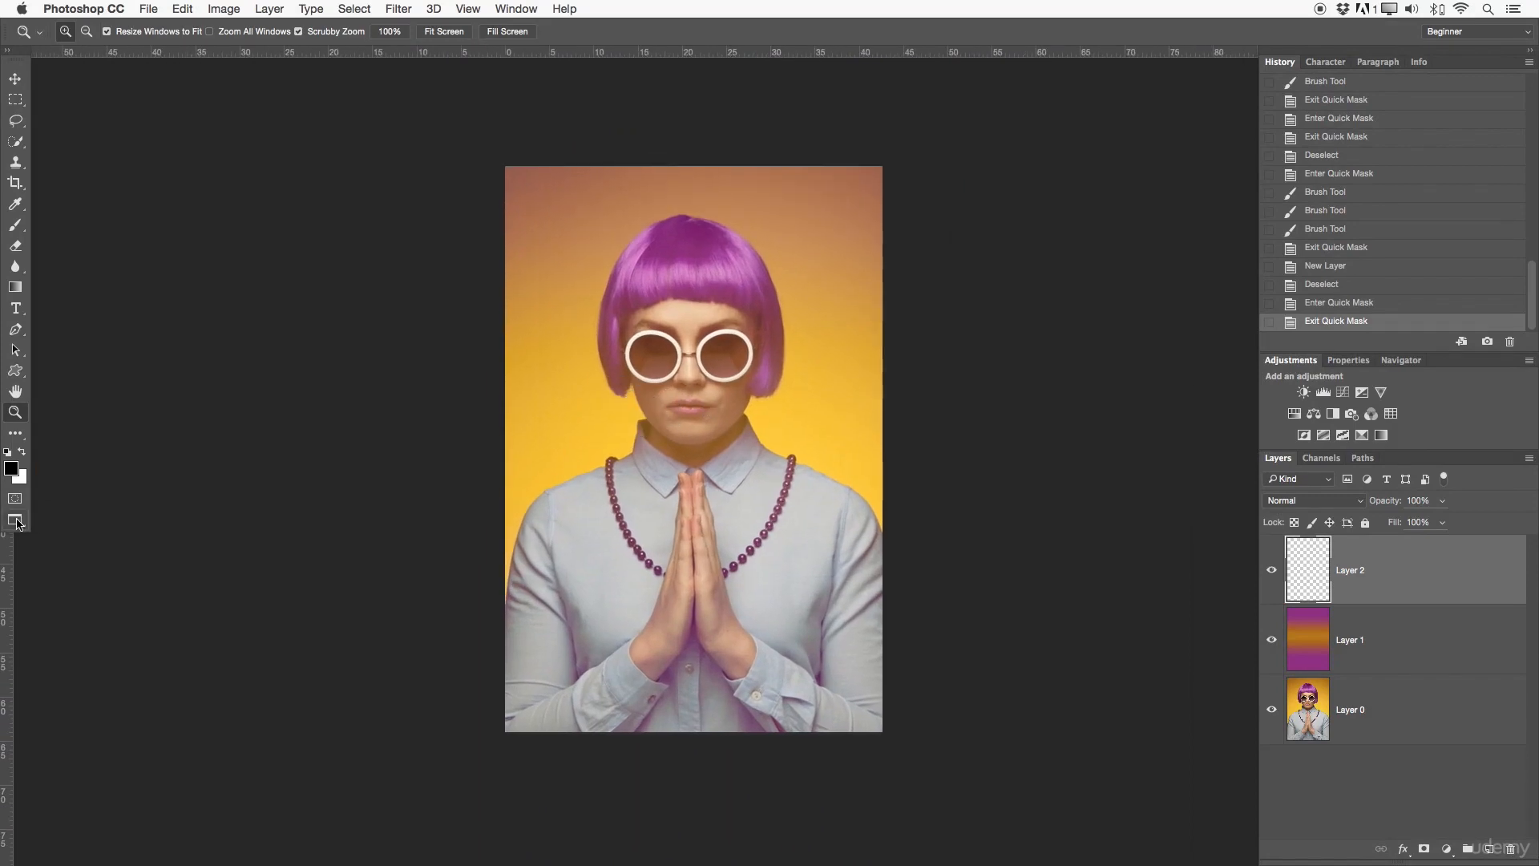
Step: Look up the Application Frame option, and cycle the screen modes to the standard floating document window
click(525, 7)
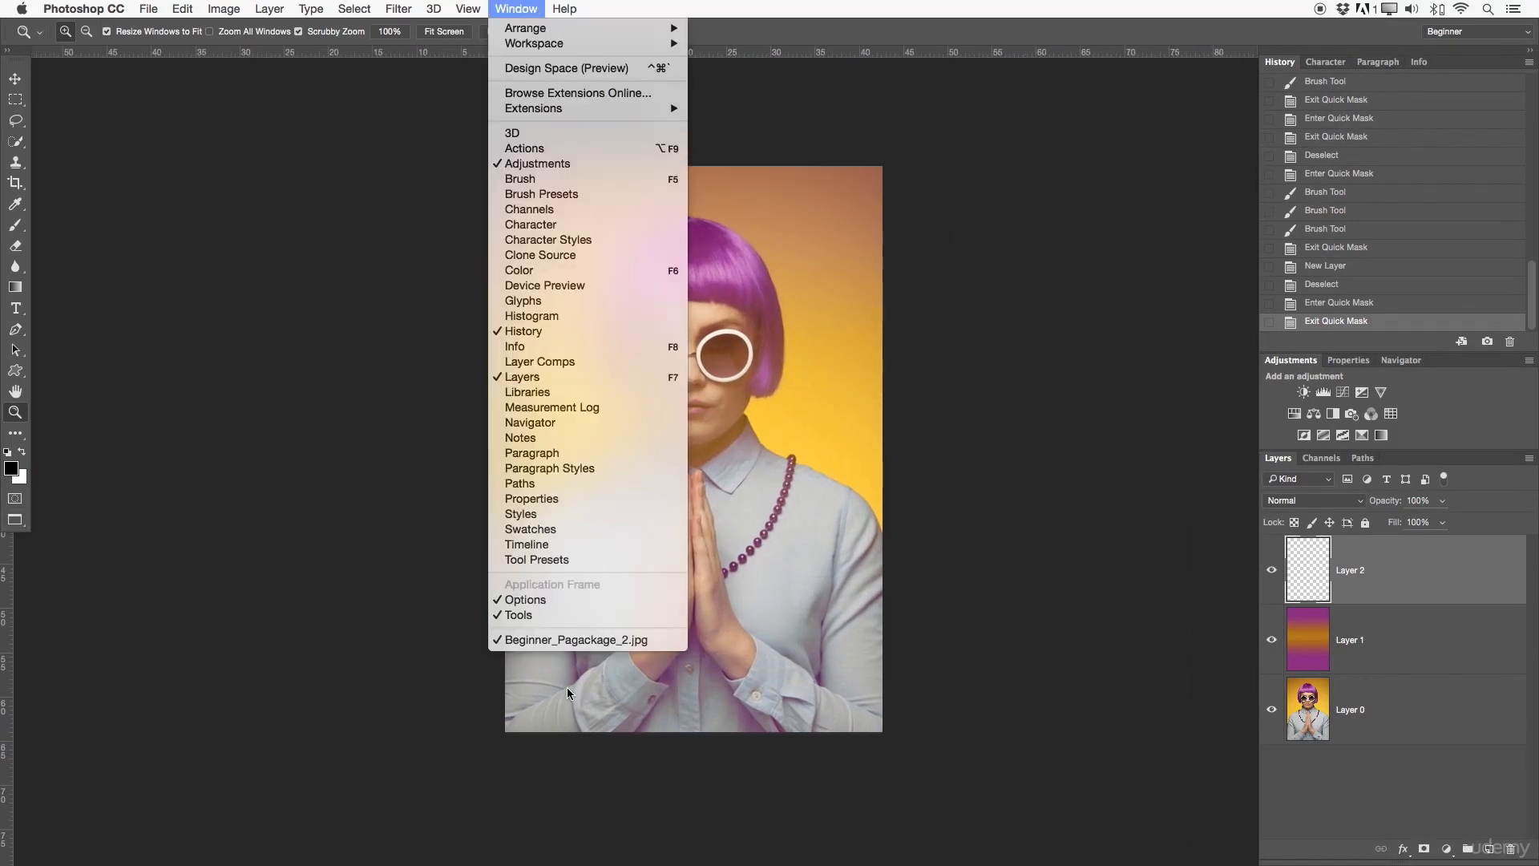
click(560, 587)
key(f)
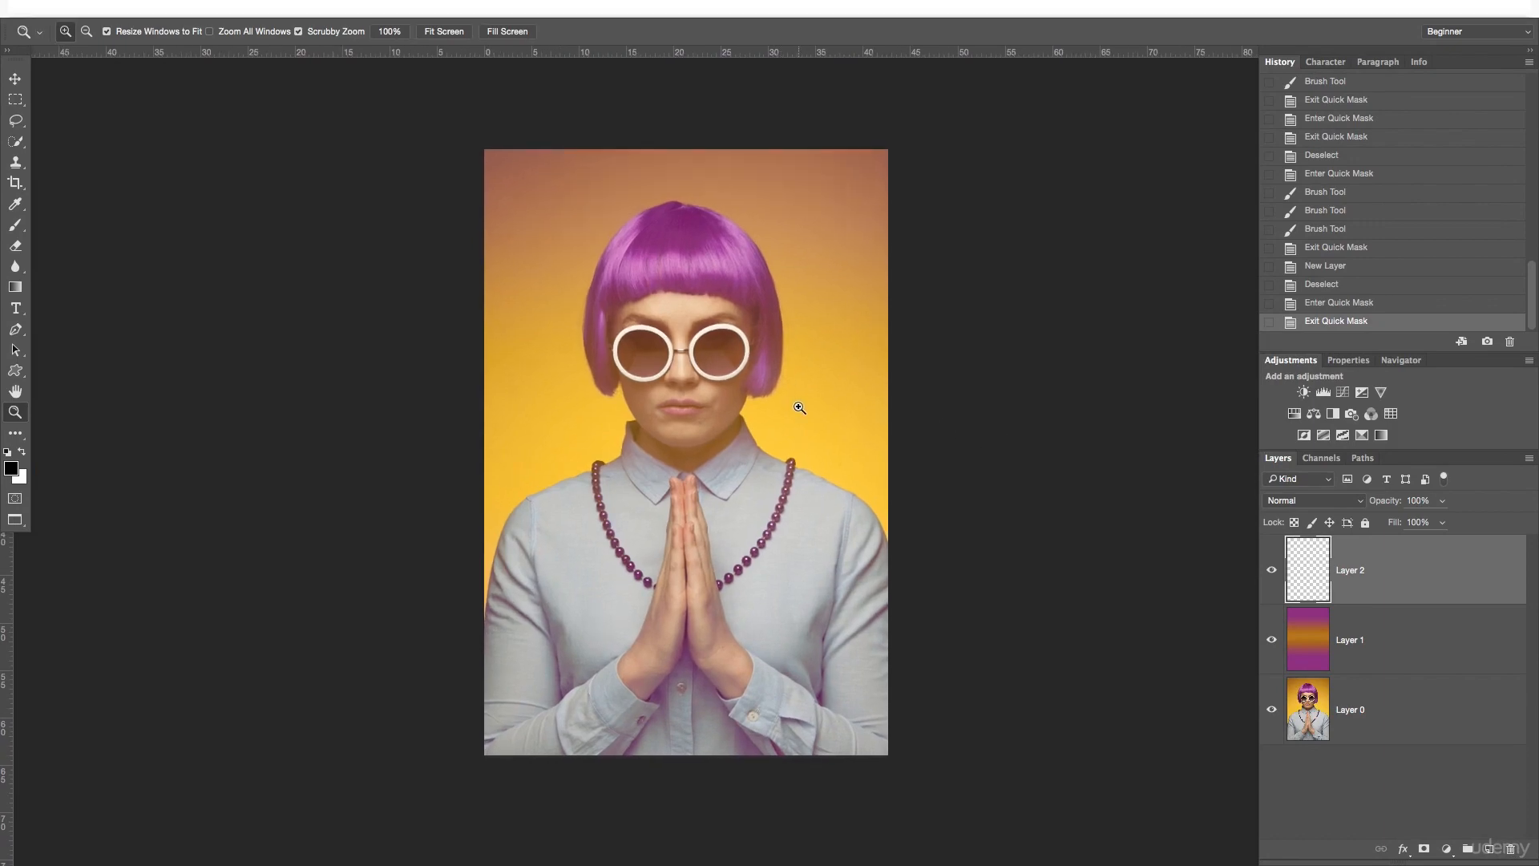
key(f)
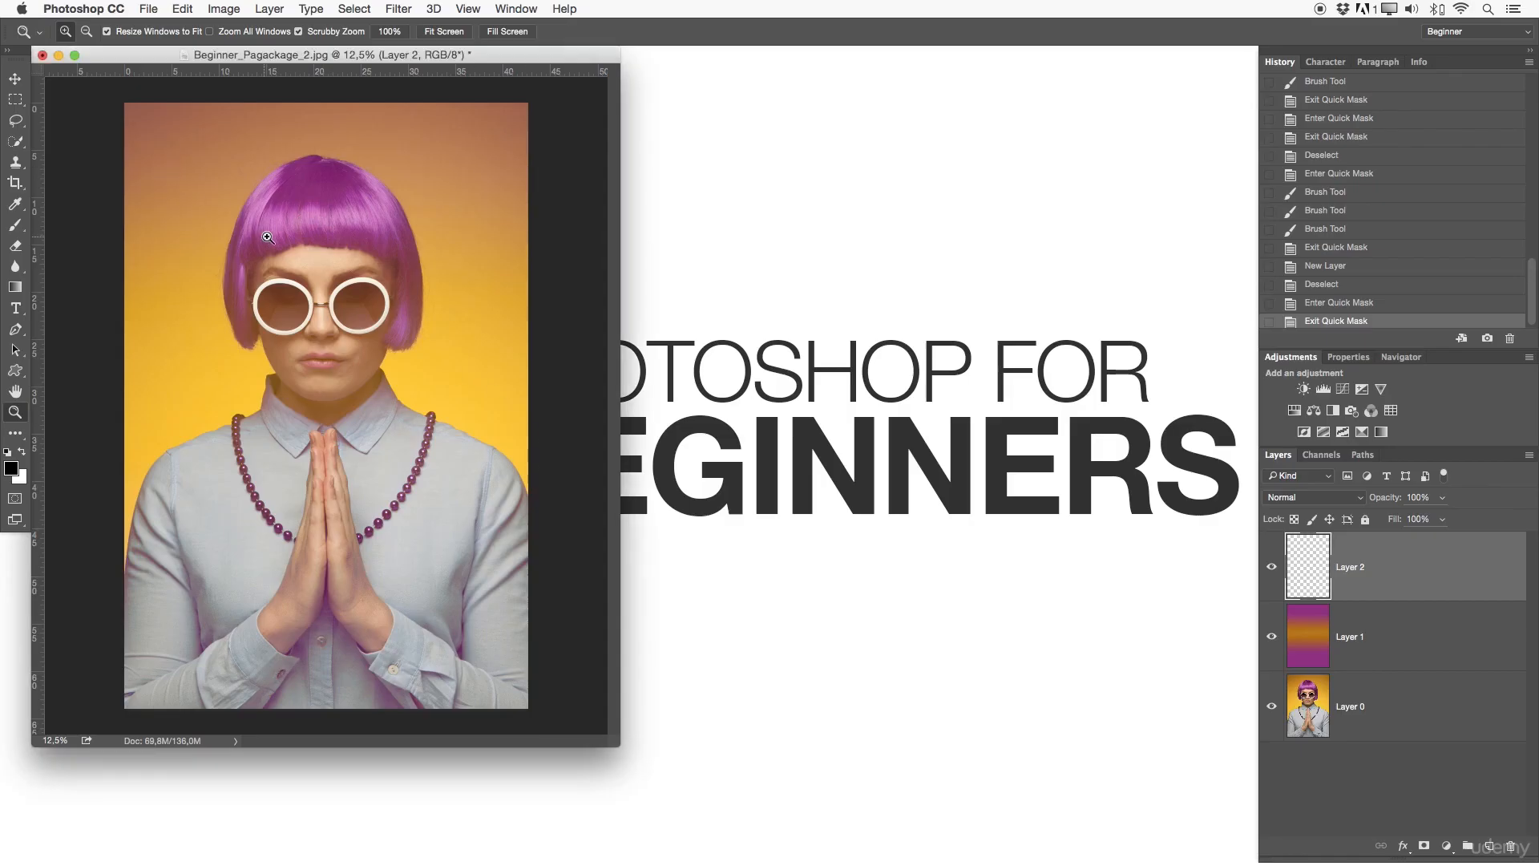
Step: Look through the file commands, and switch back to full screen with the menu bar with the portrait centred
click(150, 7)
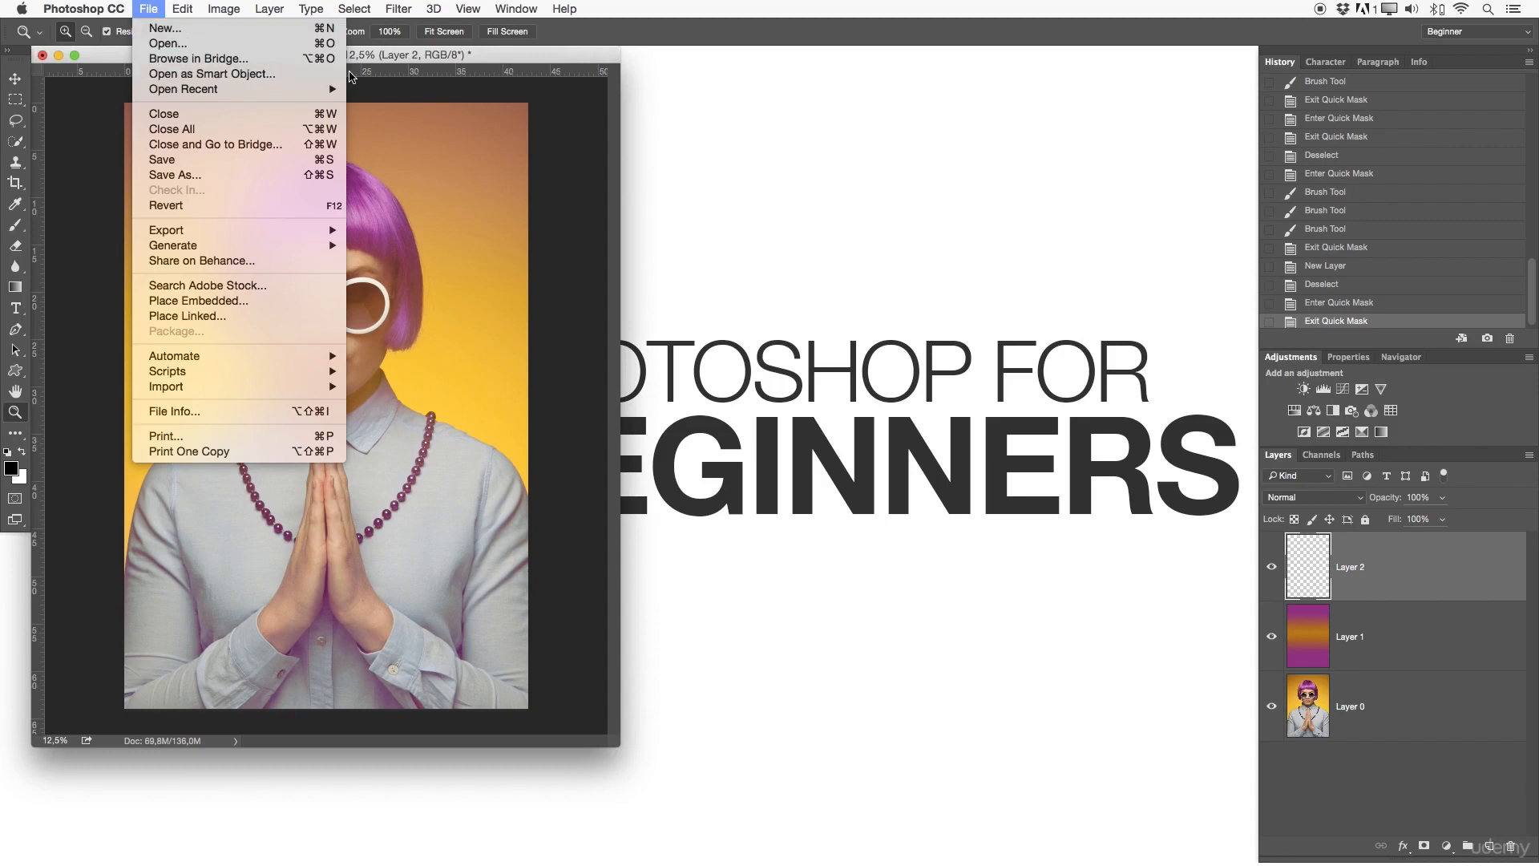
click(558, 130)
key(f)
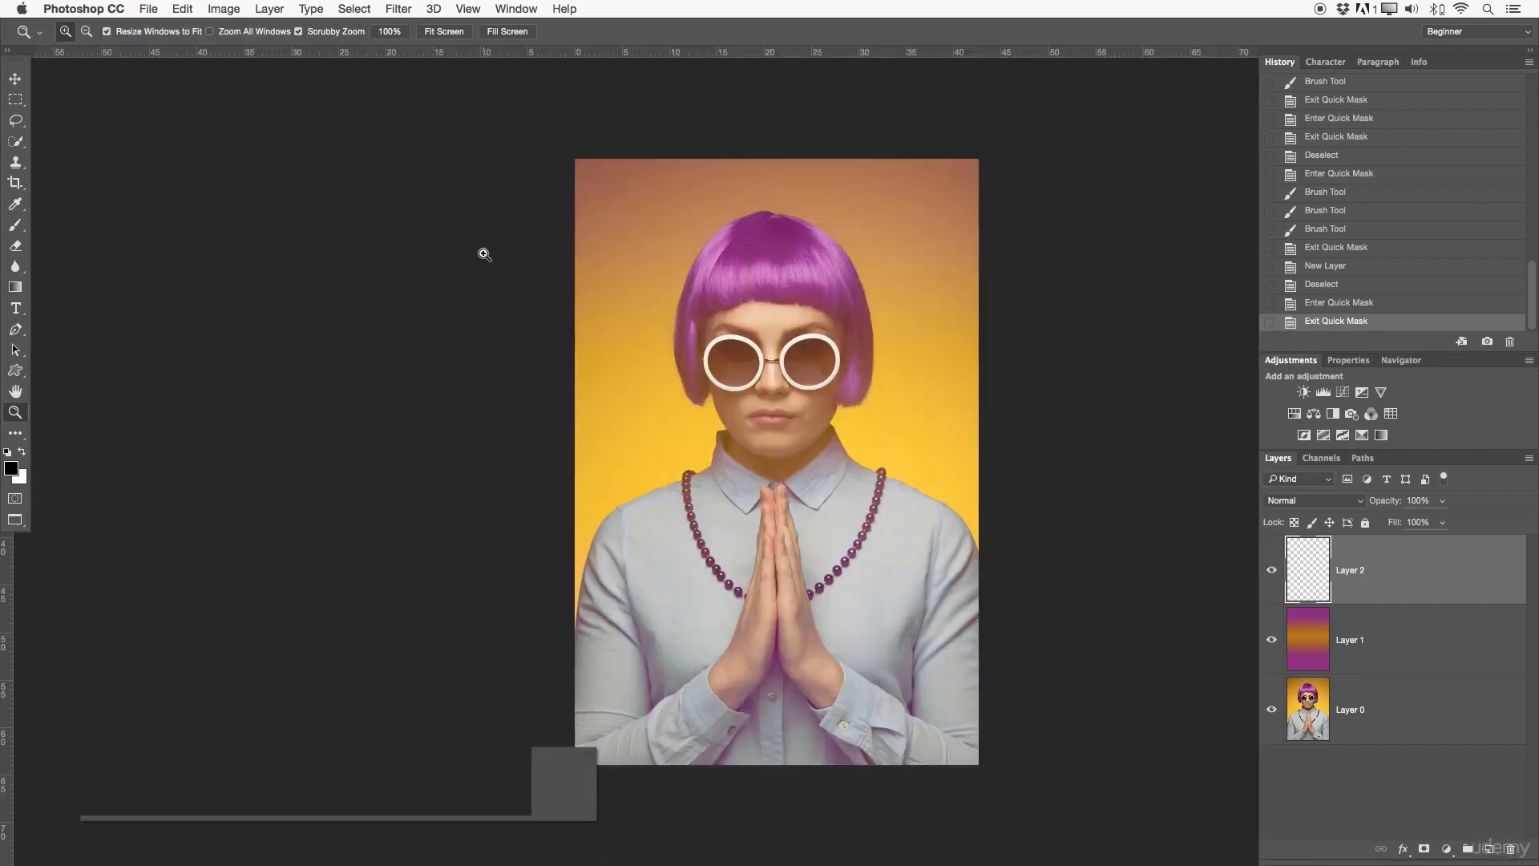
scroll(484, 254, right, 5)
drag(781, 429, 1085, 361)
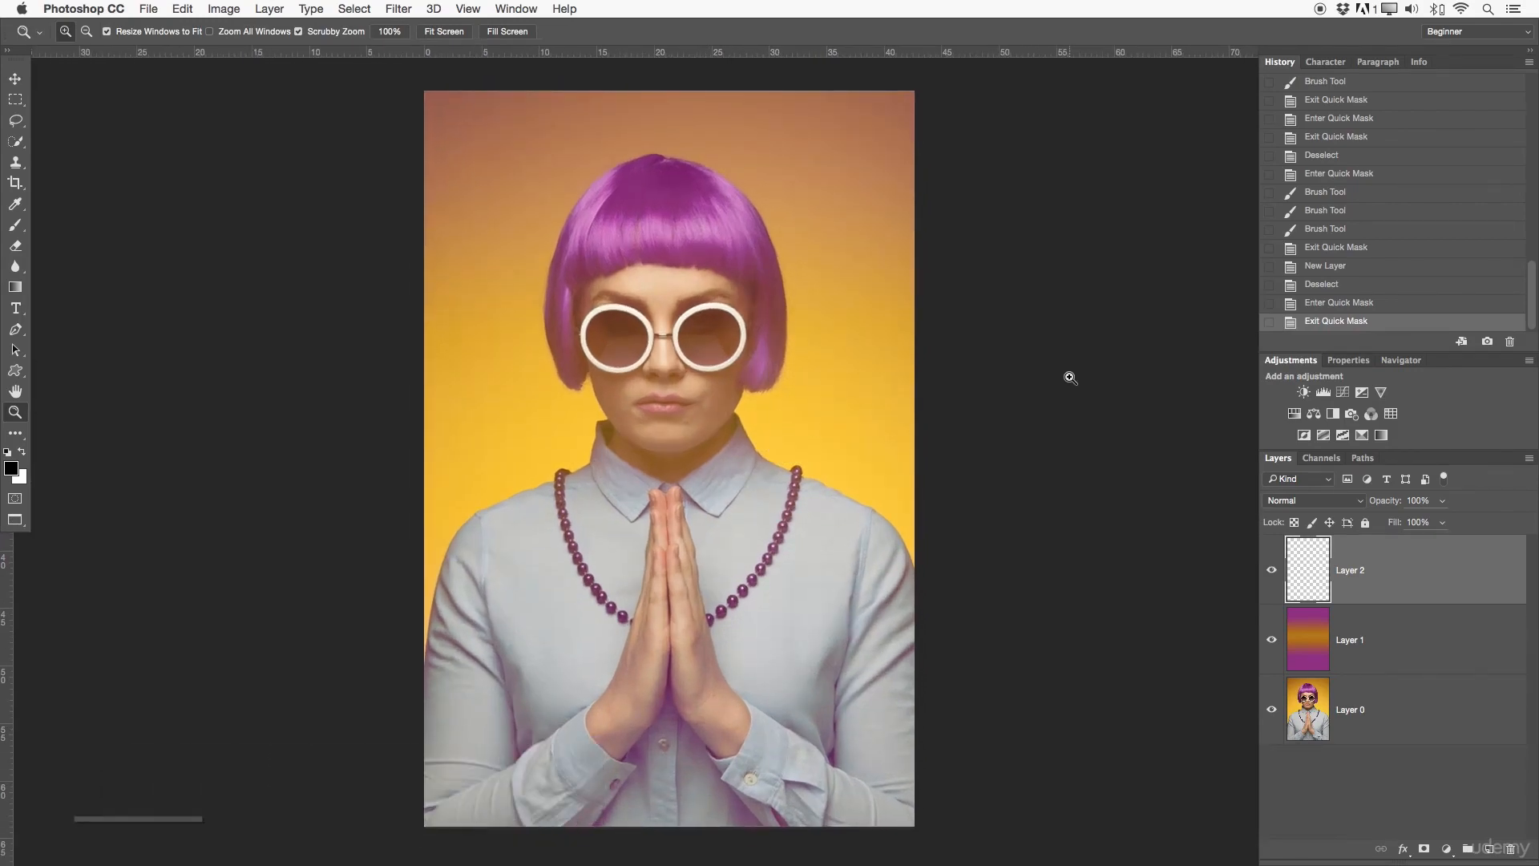